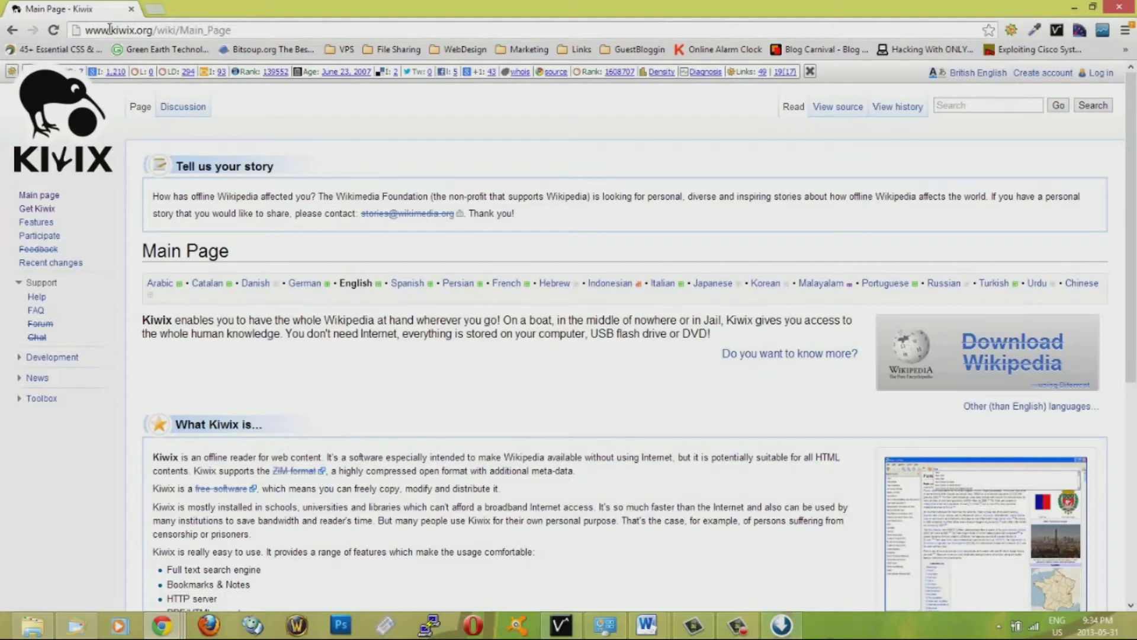
Highlight the kiwix.org intro lines about offline Wikipedia and where content is stored.
drag(153, 30, 104, 29)
drag(324, 320, 375, 323)
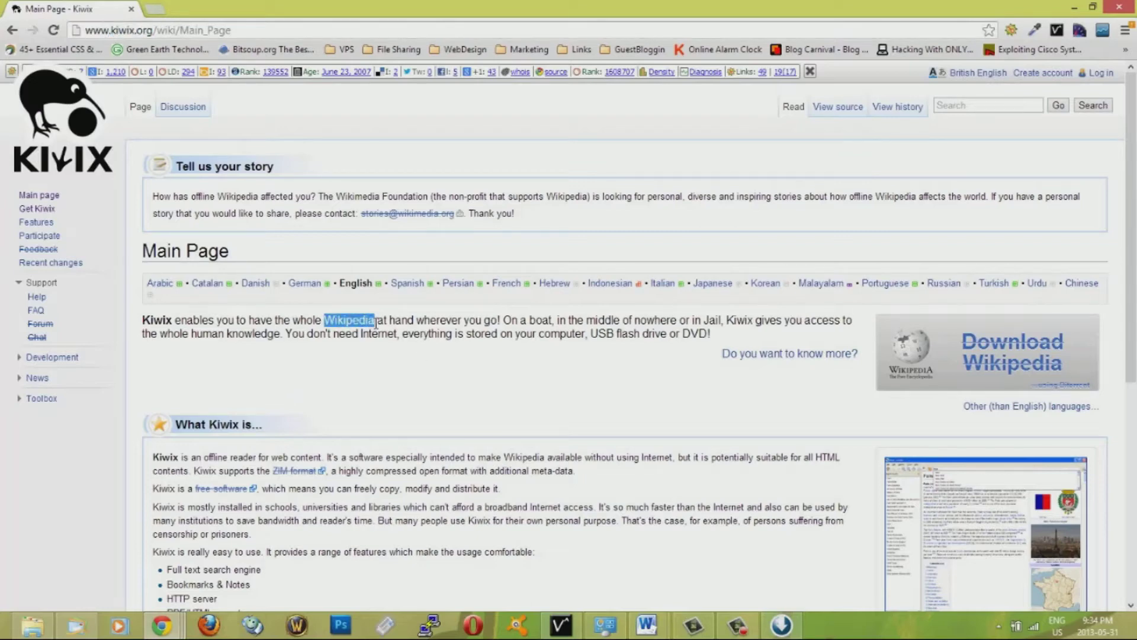
click(433, 326)
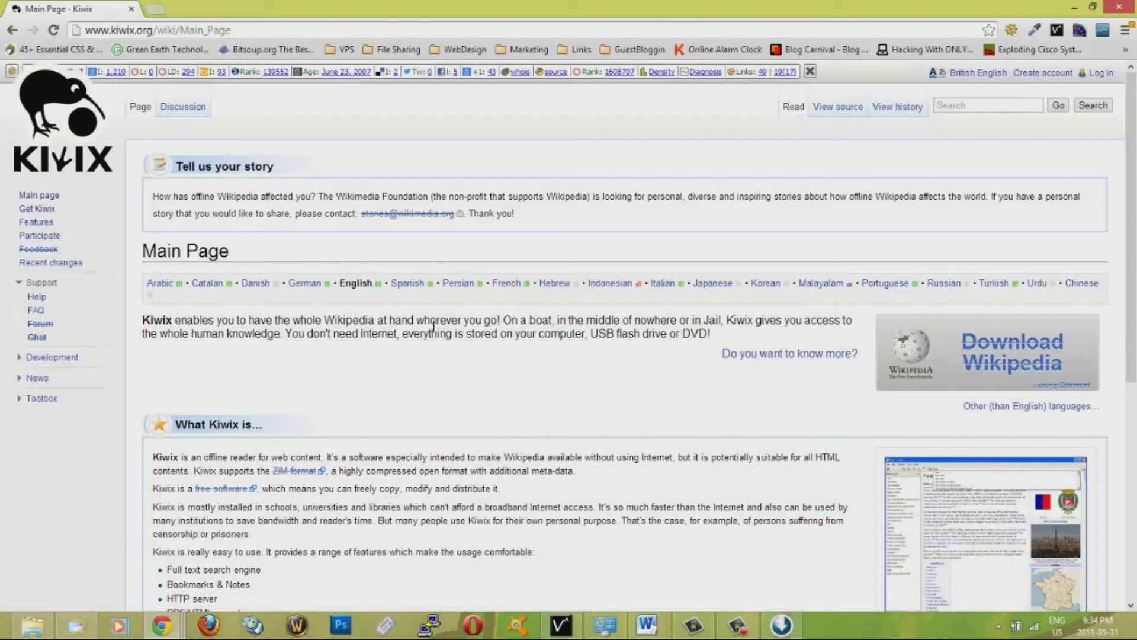
drag(298, 335, 409, 335)
drag(500, 334, 680, 337)
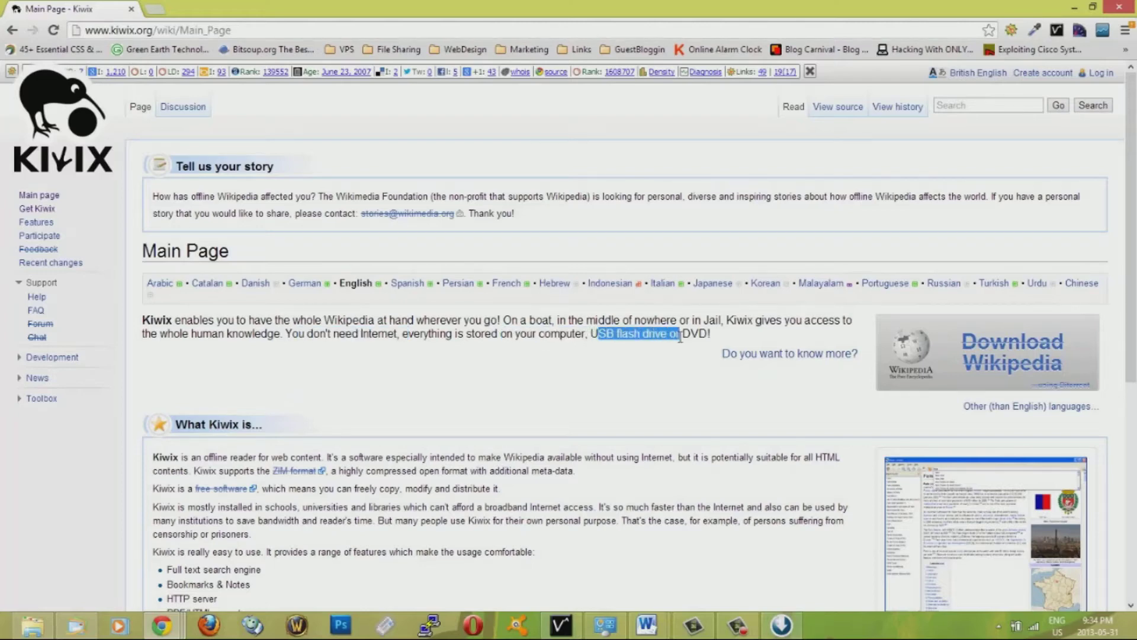
click(390, 397)
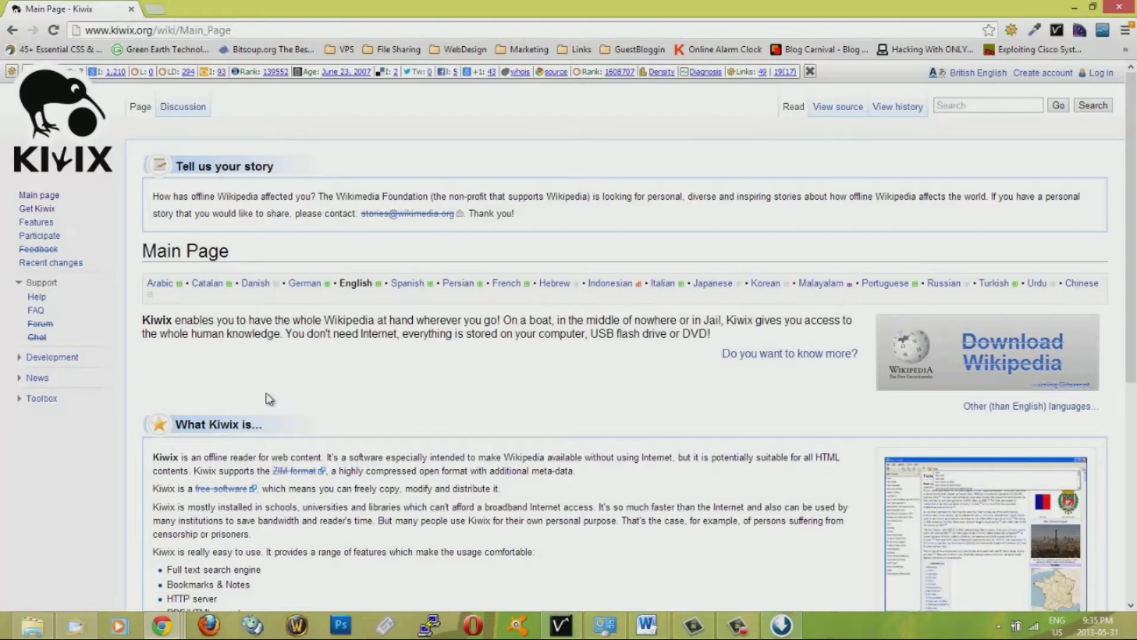
Download the Kiwix 0.9 rc2 self-extracting Windows installer from the Get Kiwix page.
click(47, 210)
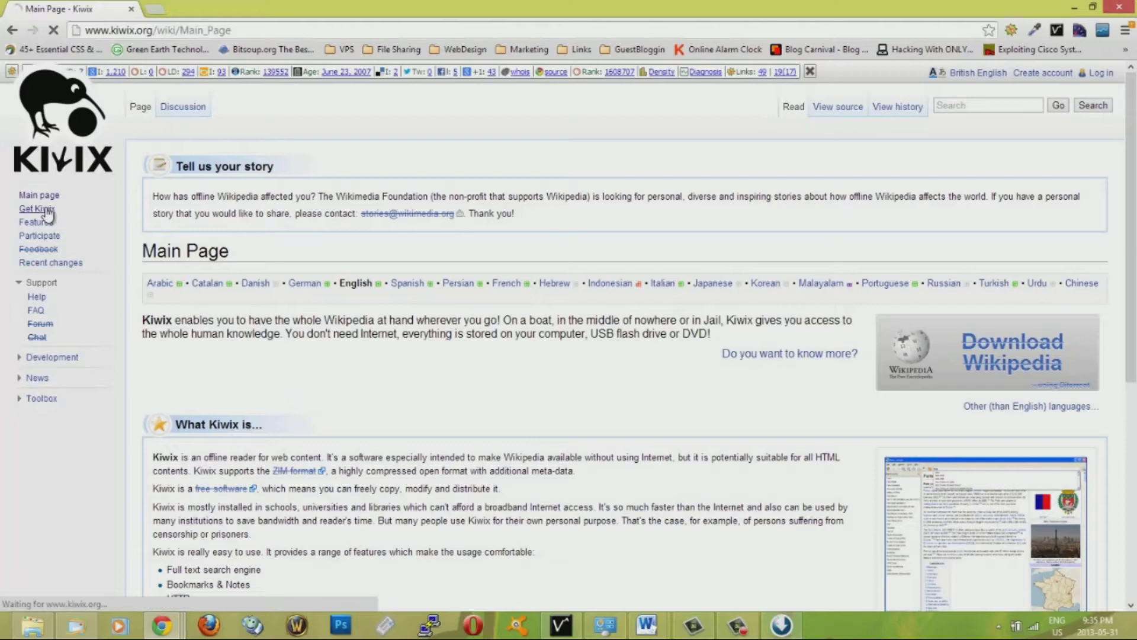
scroll(405, 343, down, 2)
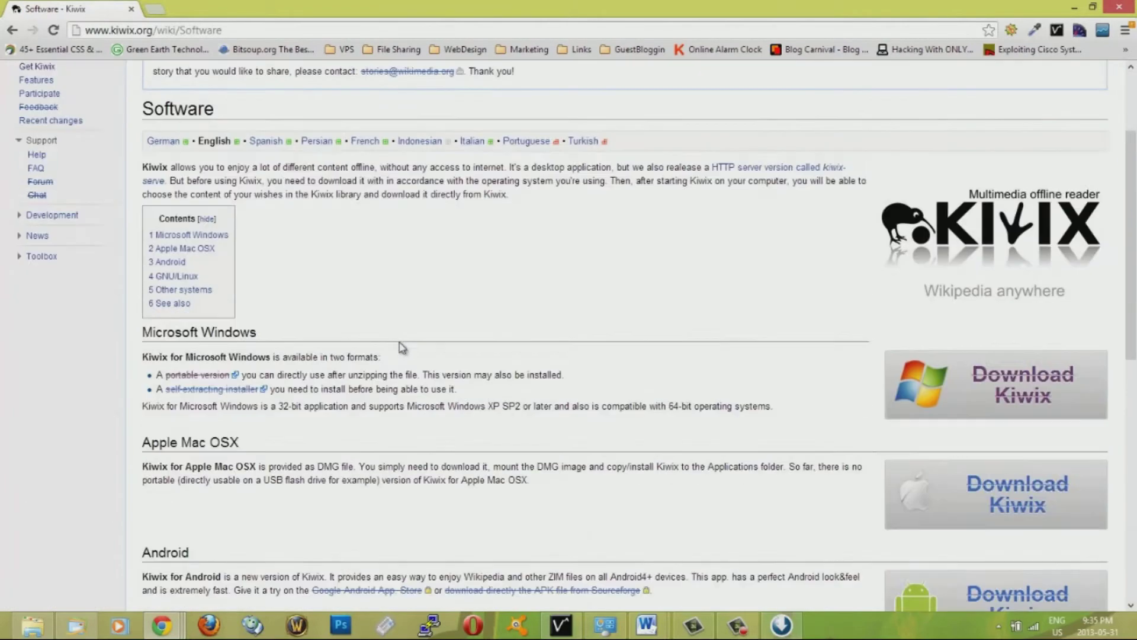
drag(281, 329, 140, 327)
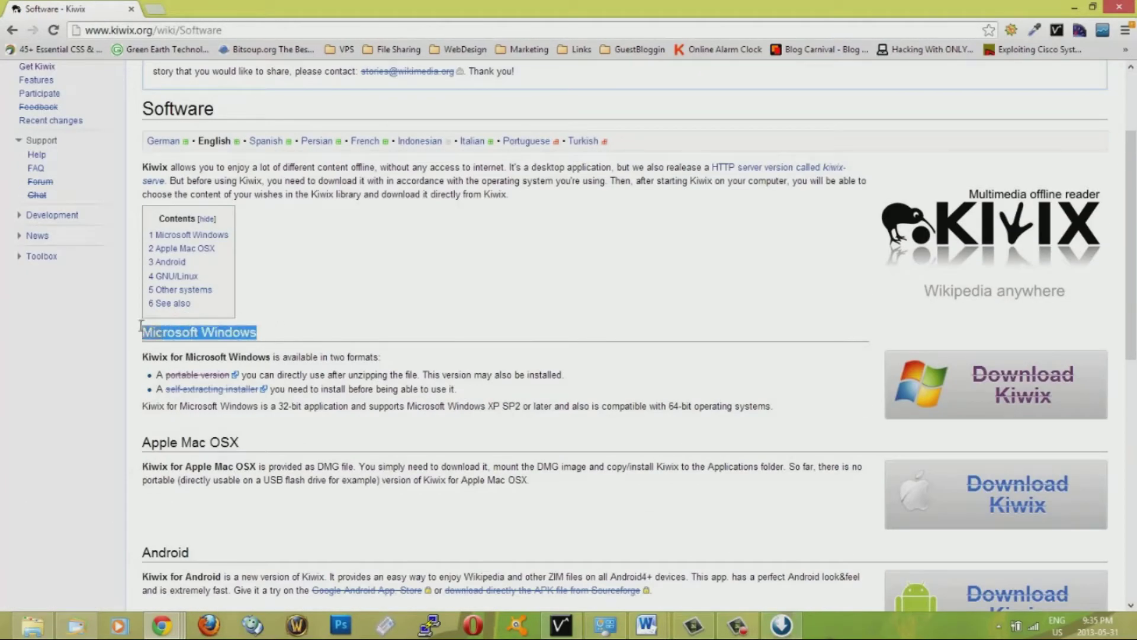
scroll(279, 367, down, 1)
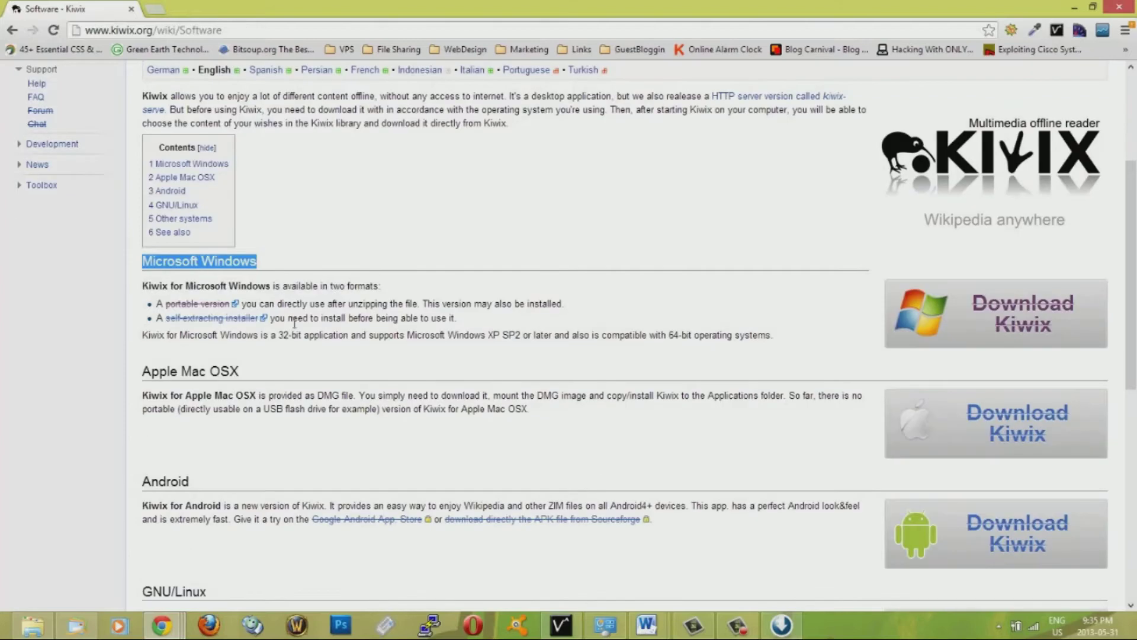
click(258, 304)
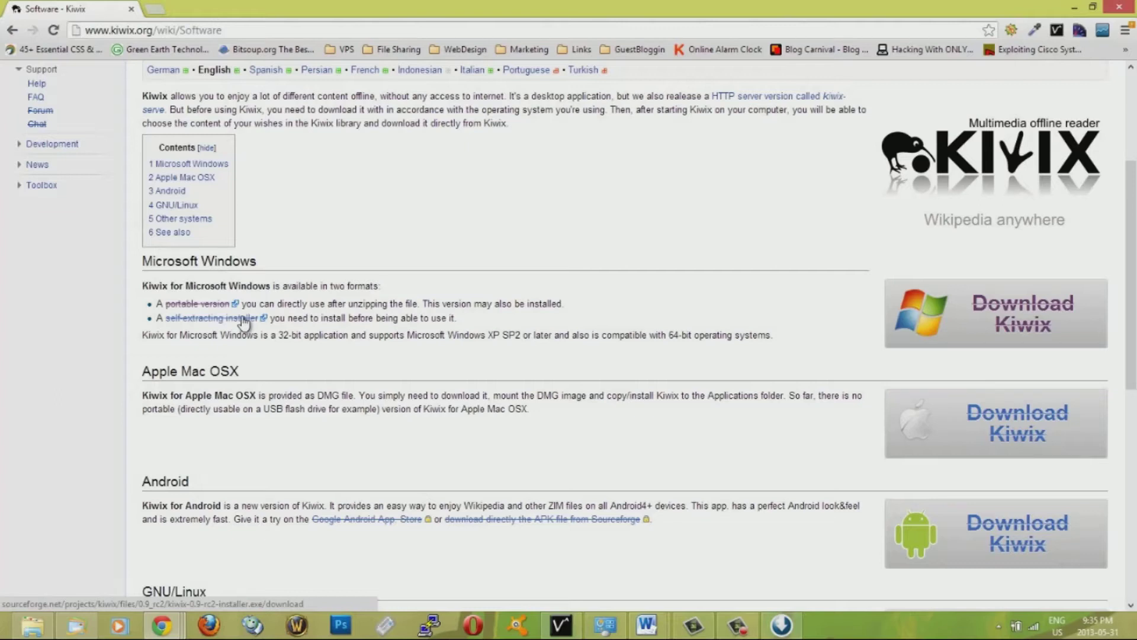
click(244, 321)
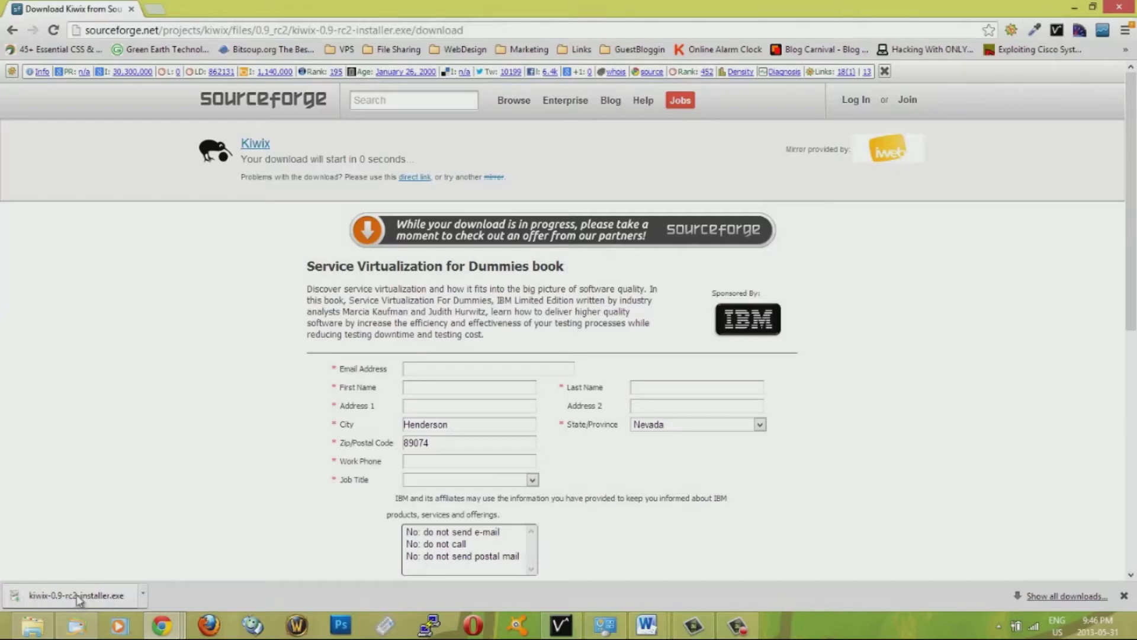
Run kiwix-0.9-rc2-installer.exe from Chrome's download bar.
click(99, 600)
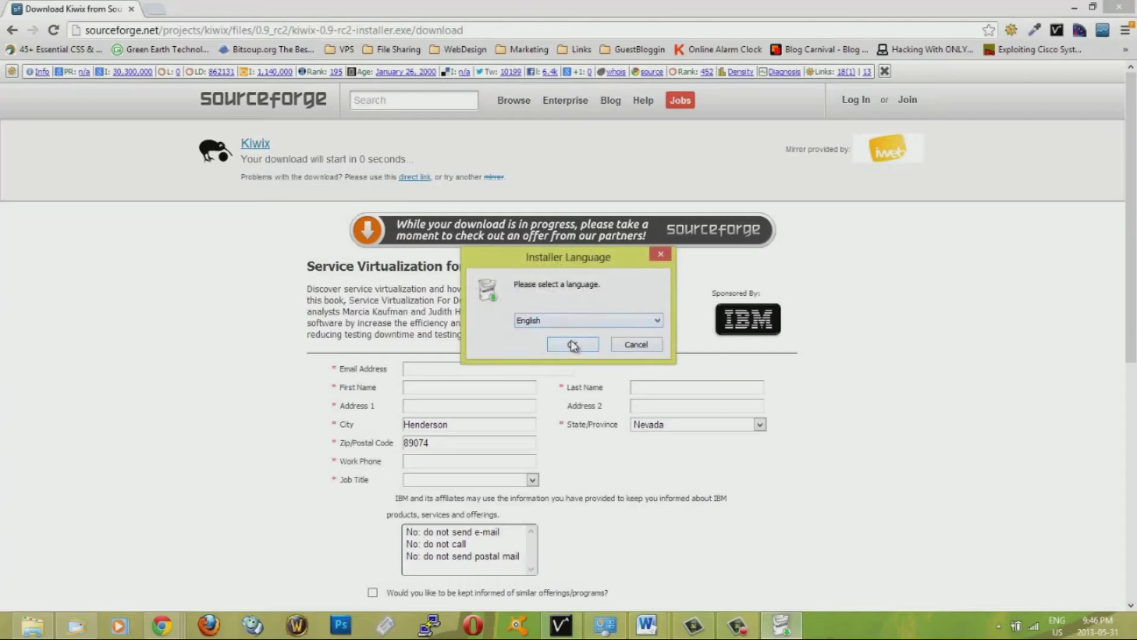
Install Kiwix 0.9 rc2 in English with default settings and finish with Run Kiwix checked.
click(574, 345)
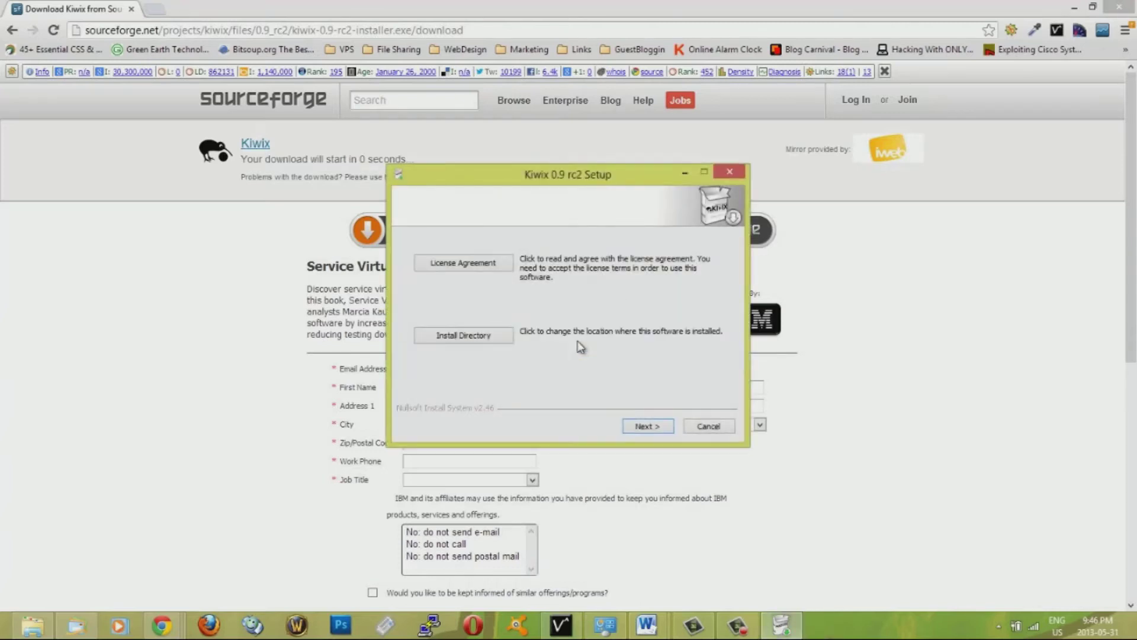
click(661, 429)
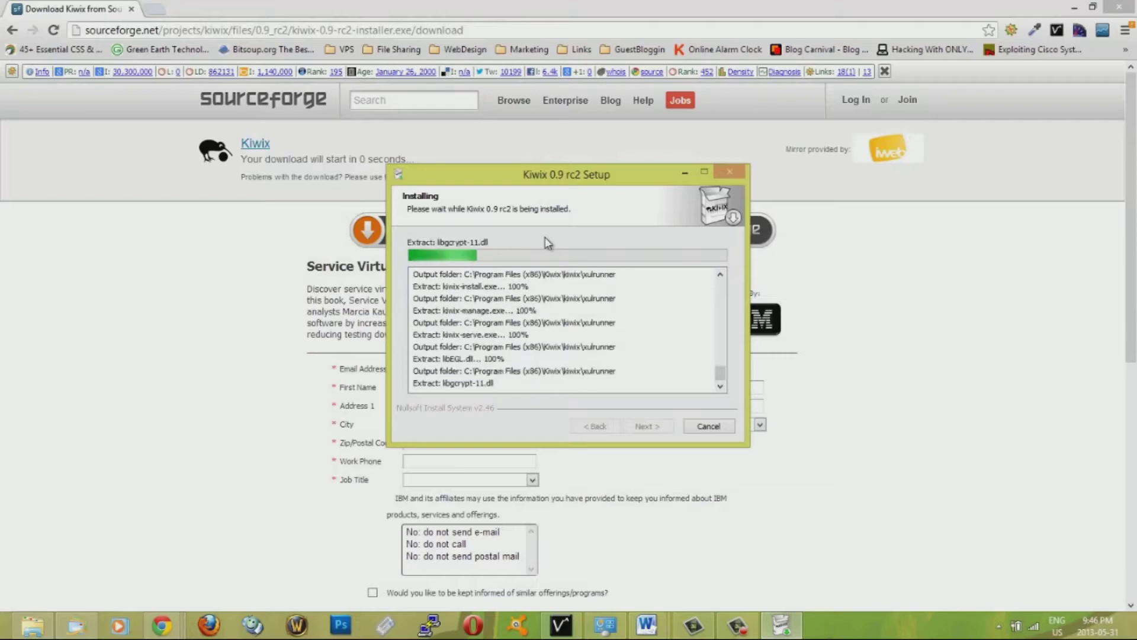
click(1074, 7)
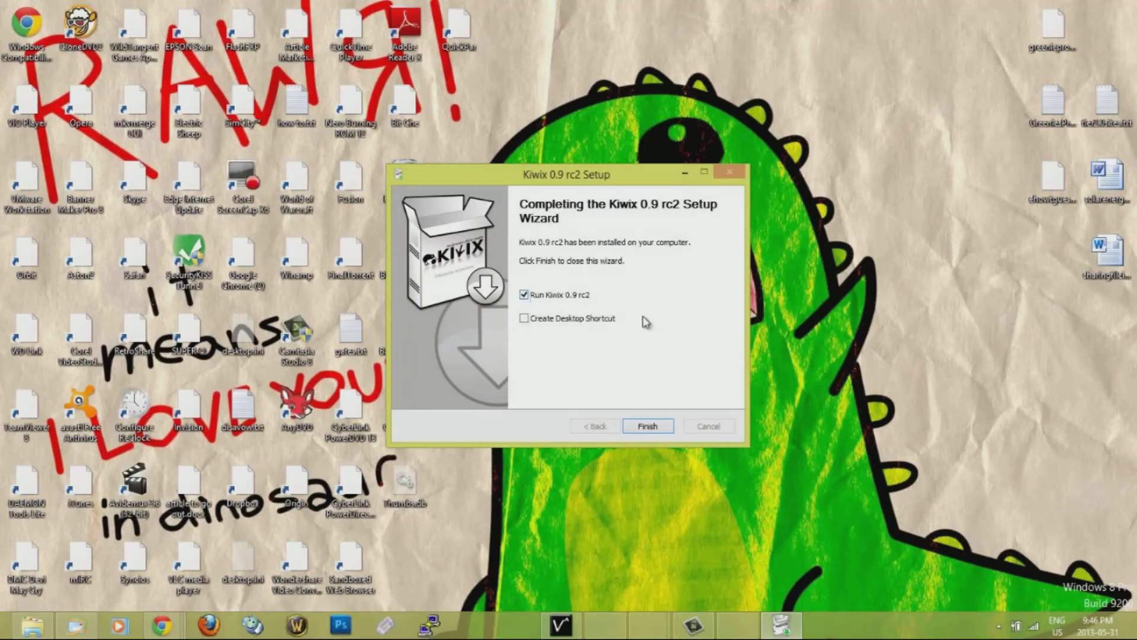
click(649, 427)
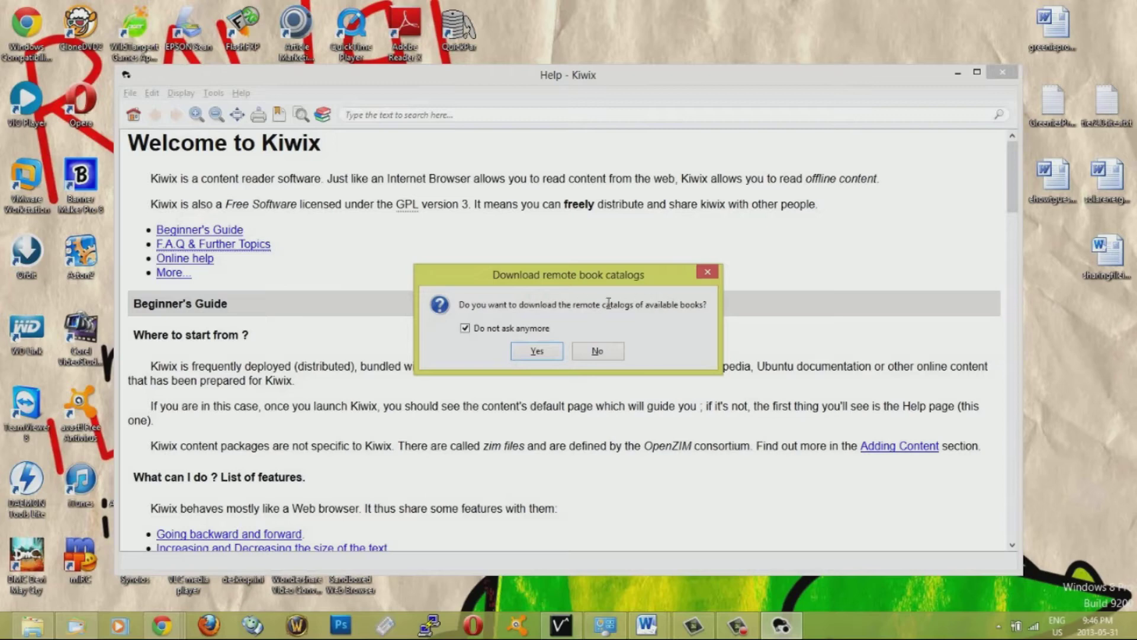
Decline downloading remote book catalogs, leaving Do not ask anymore unchecked.
drag(608, 303, 704, 305)
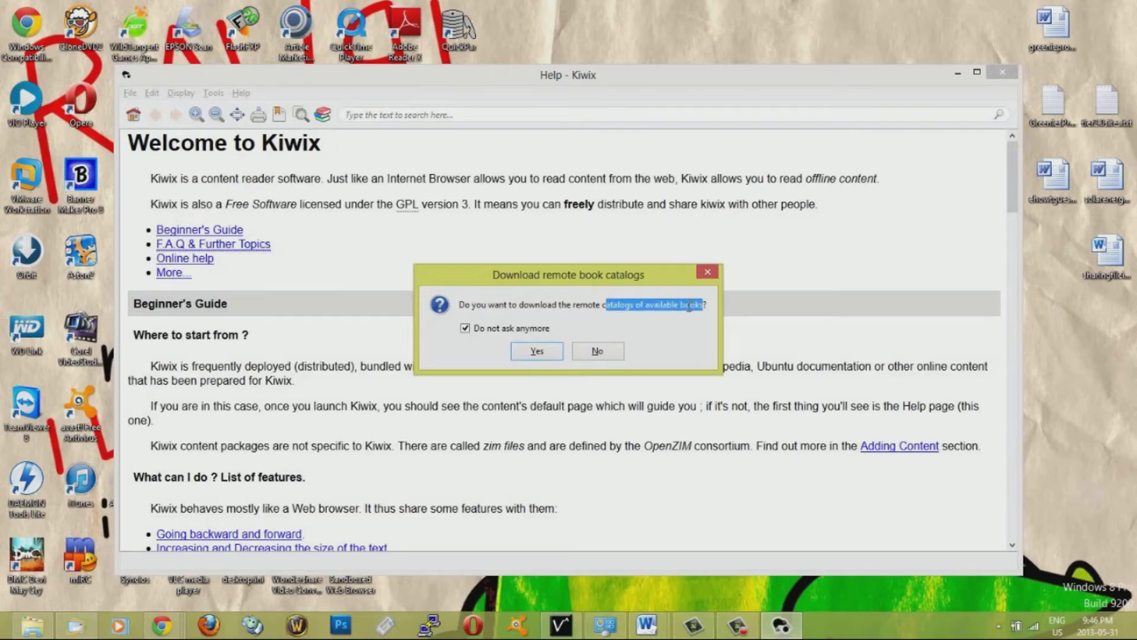
click(507, 329)
click(599, 352)
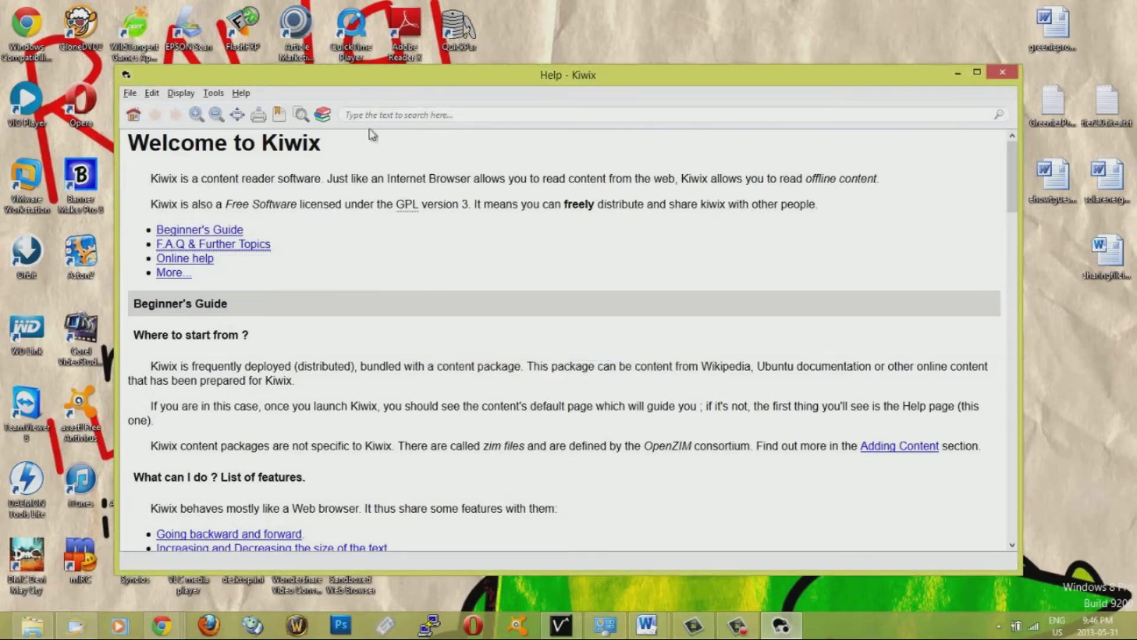
Highlight the Welcome to Kiwix heading on the help page.
click(444, 114)
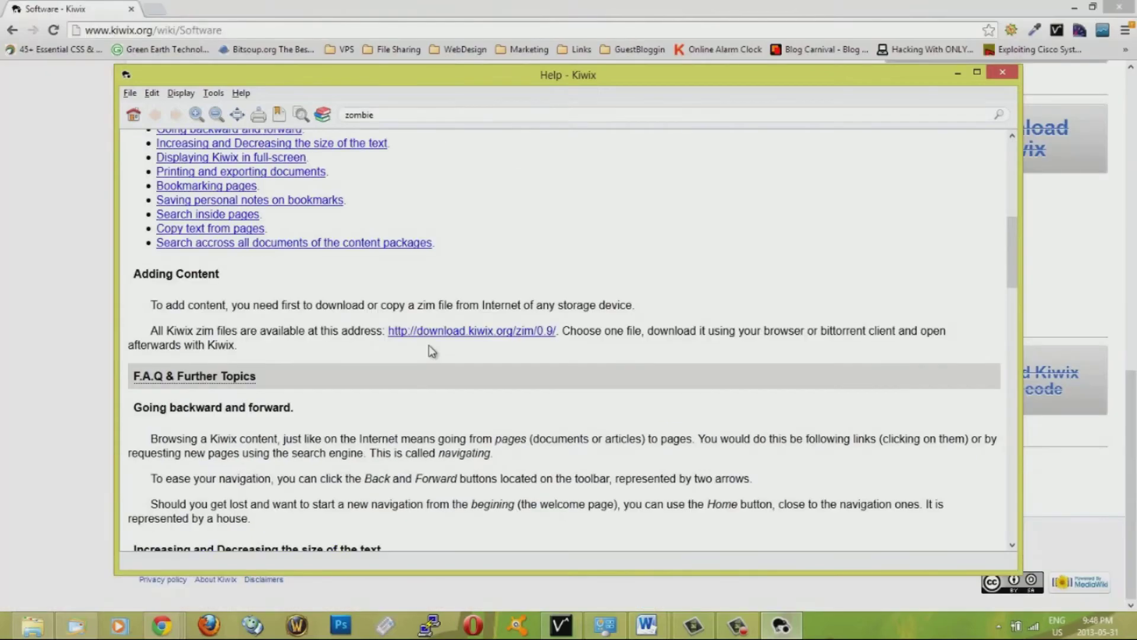
scroll(432, 352, up, 8)
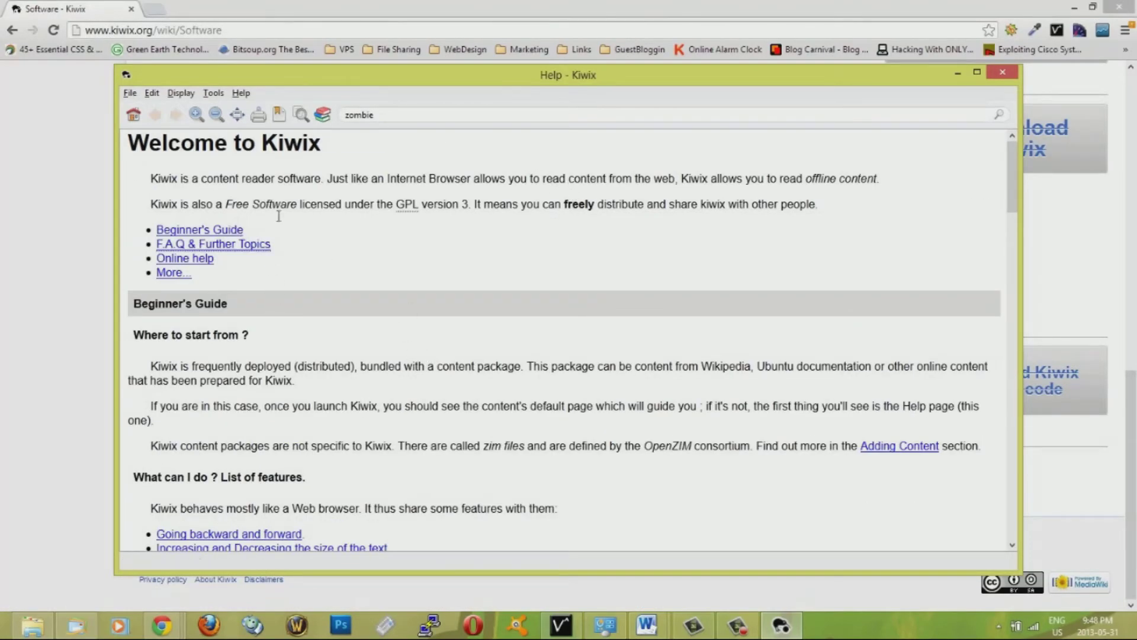
drag(131, 144, 348, 157)
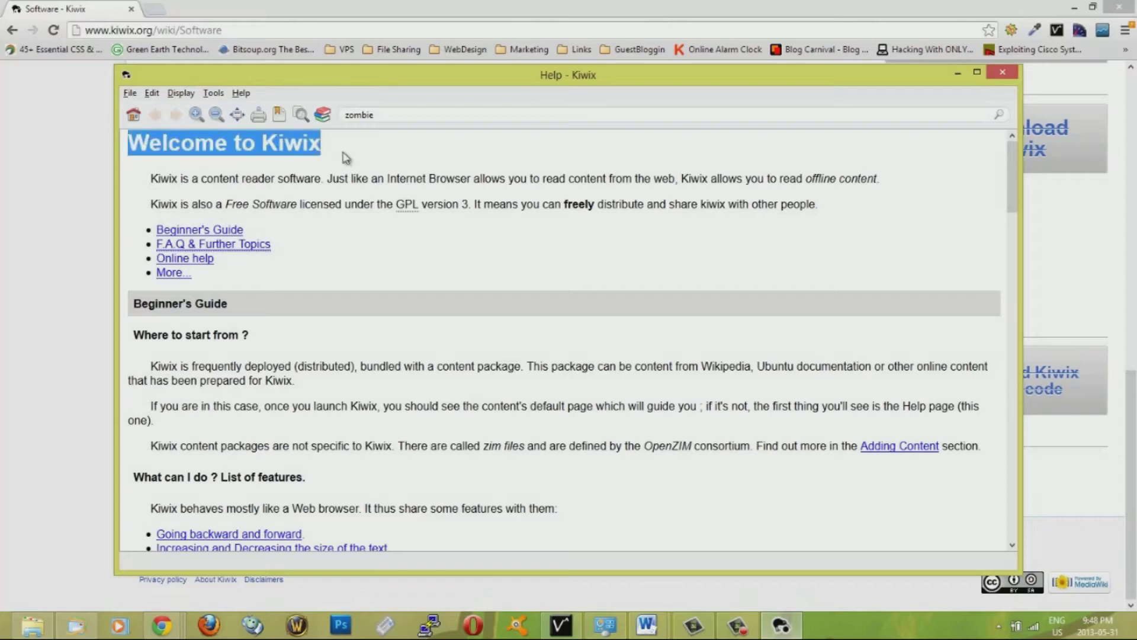
click(549, 152)
Highlight the Adding Content text on where ZIM files are and how to download them.
scroll(533, 166, down, 4)
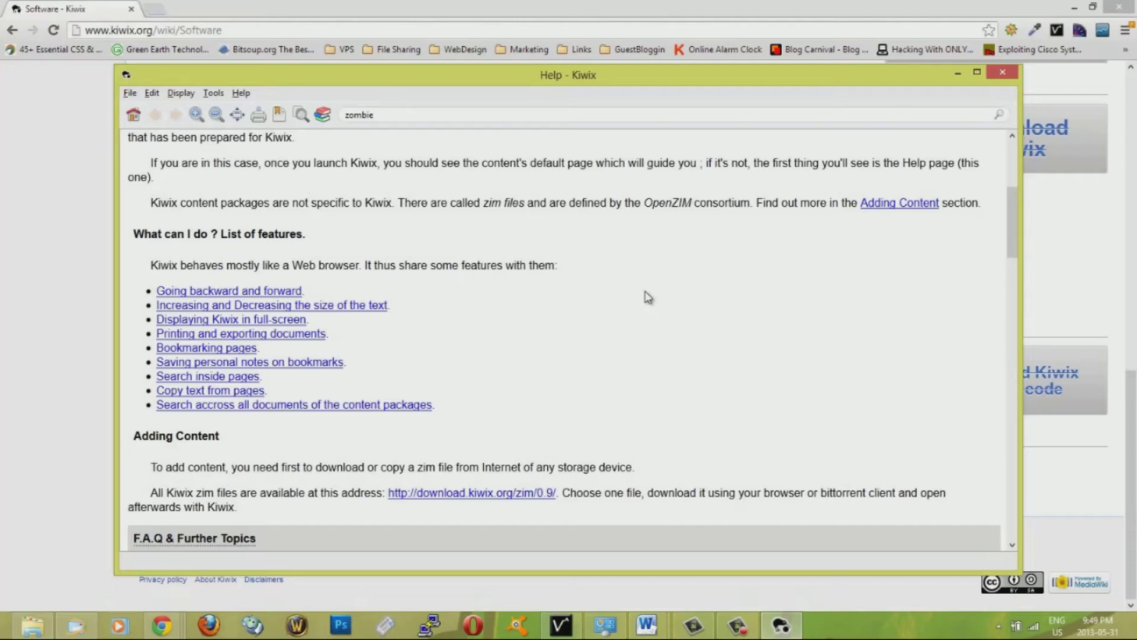
scroll(574, 343, down, 1)
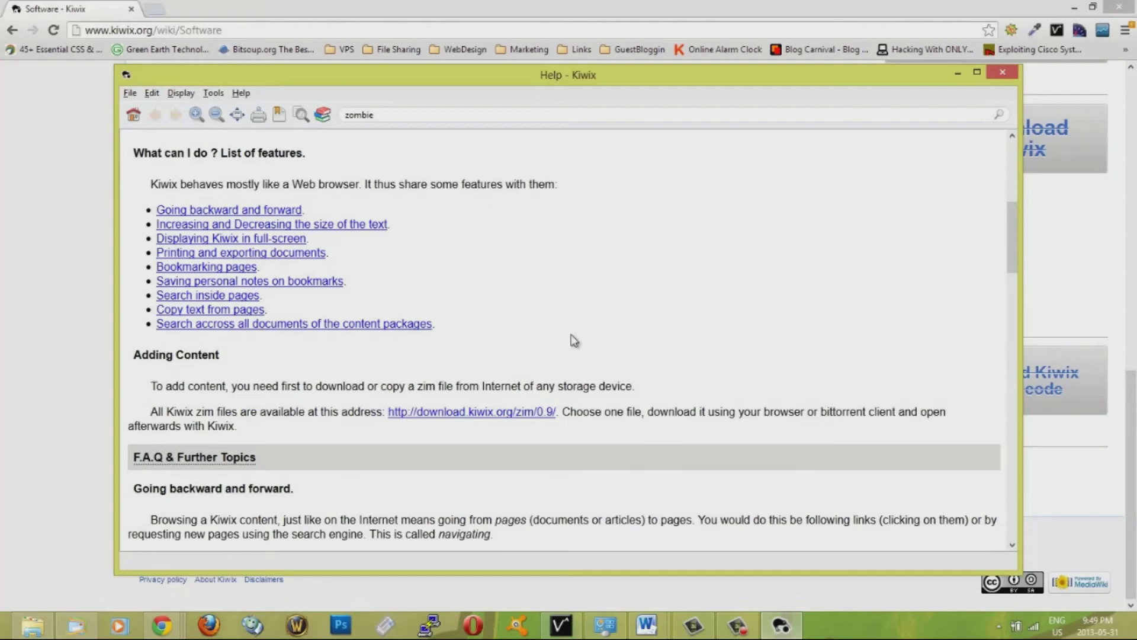
scroll(573, 348, up, 5)
scroll(573, 350, down, 6)
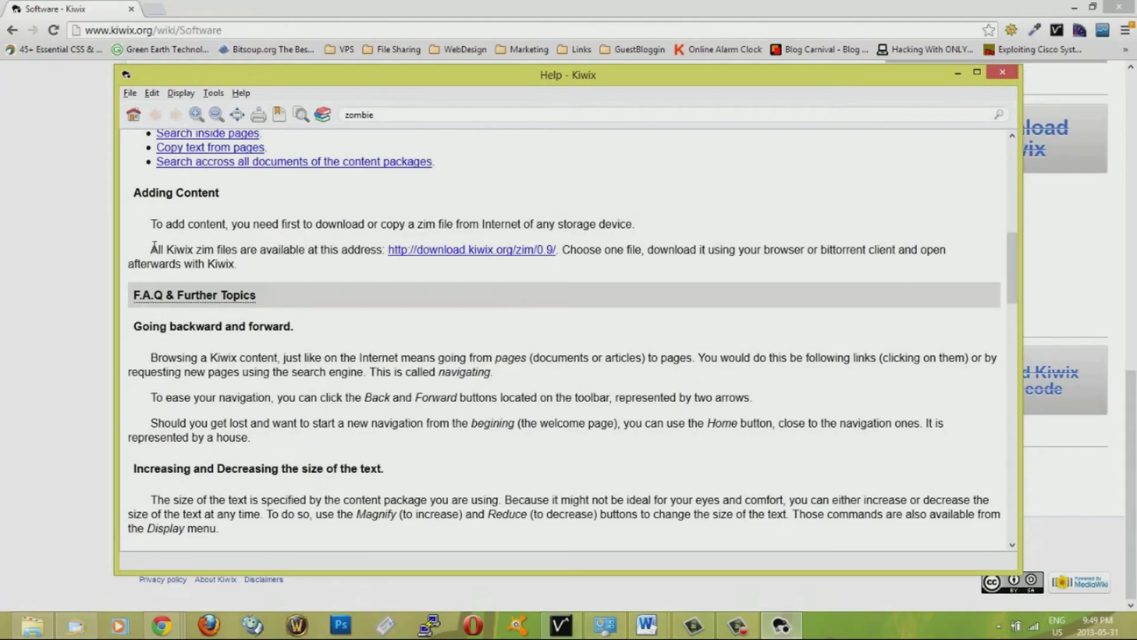
drag(154, 248, 497, 249)
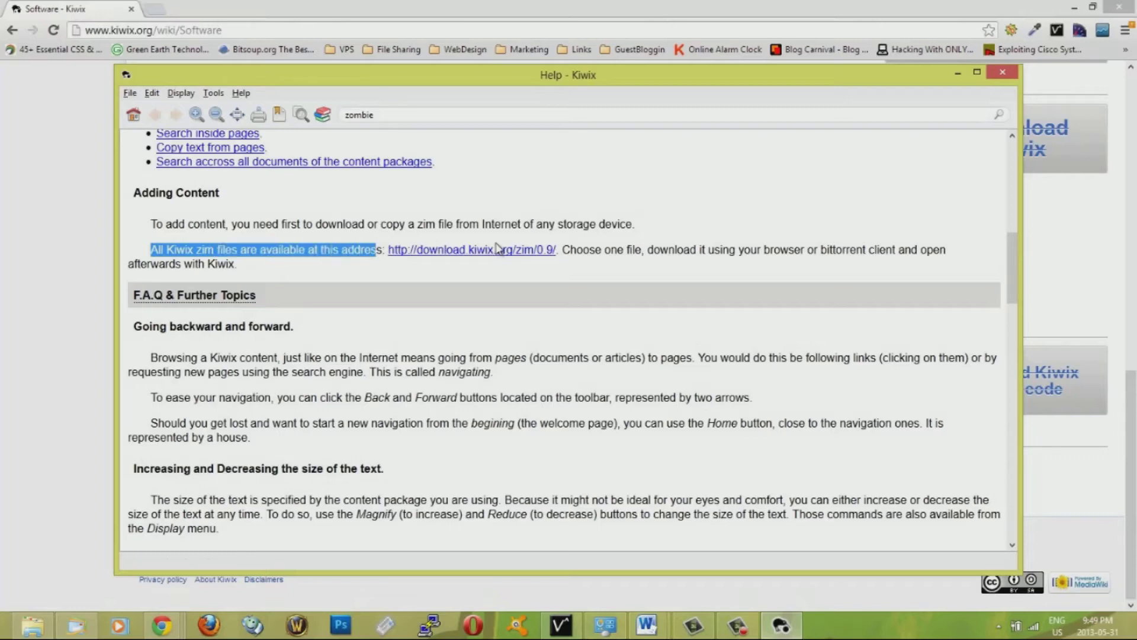
drag(705, 248, 856, 250)
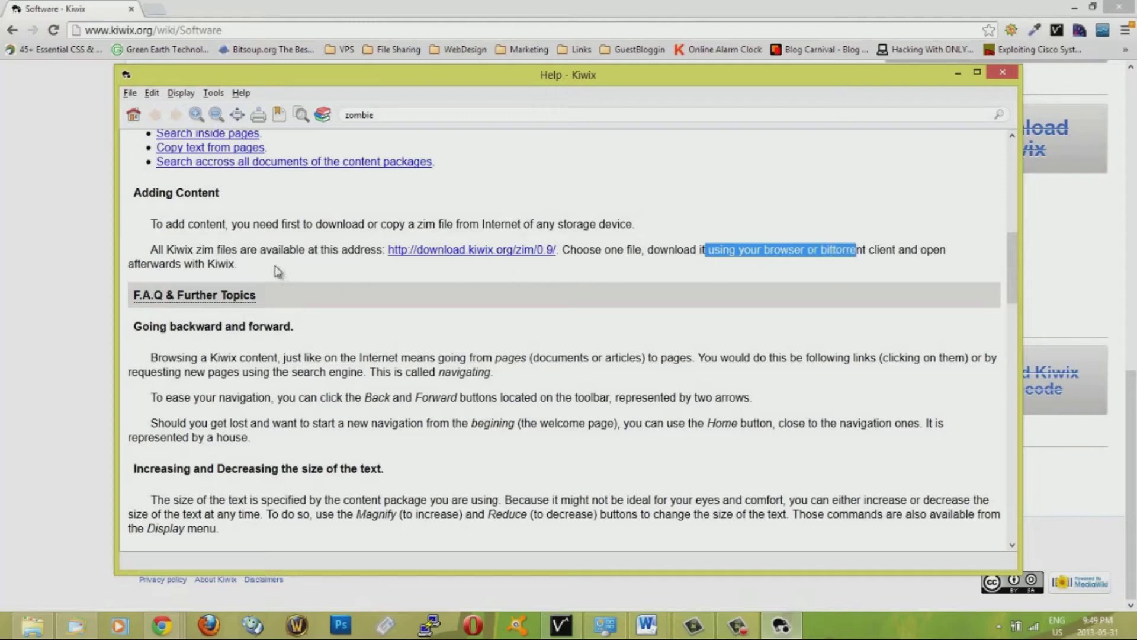
click(159, 263)
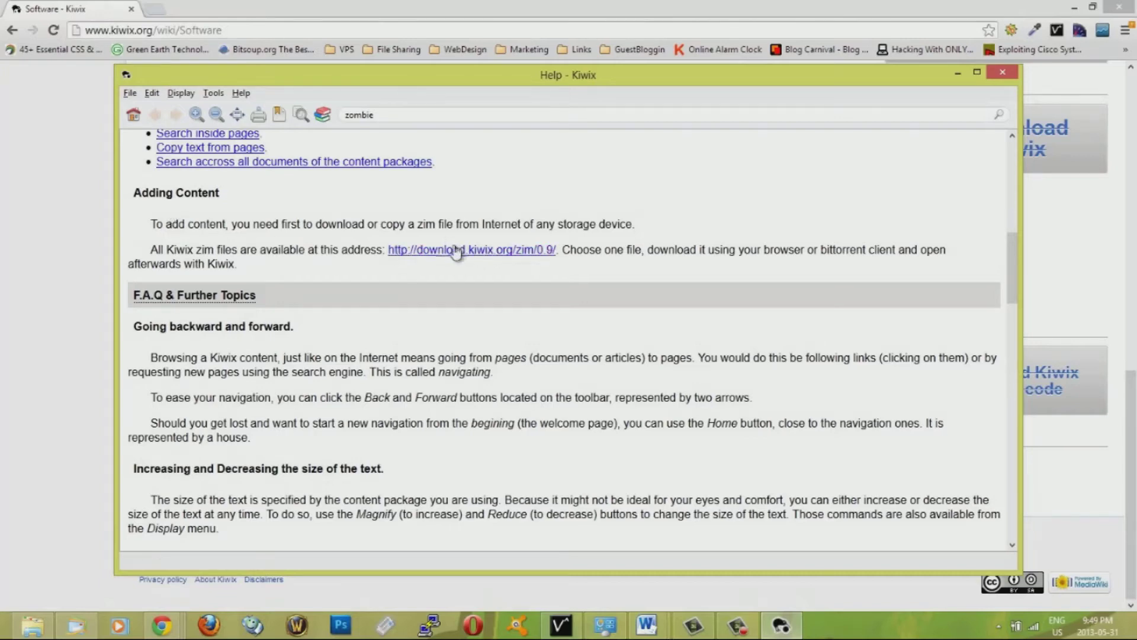
Open the ZIM download address from Kiwix help in a new Chrome tab.
drag(386, 249, 556, 259)
key(ctrl+c)
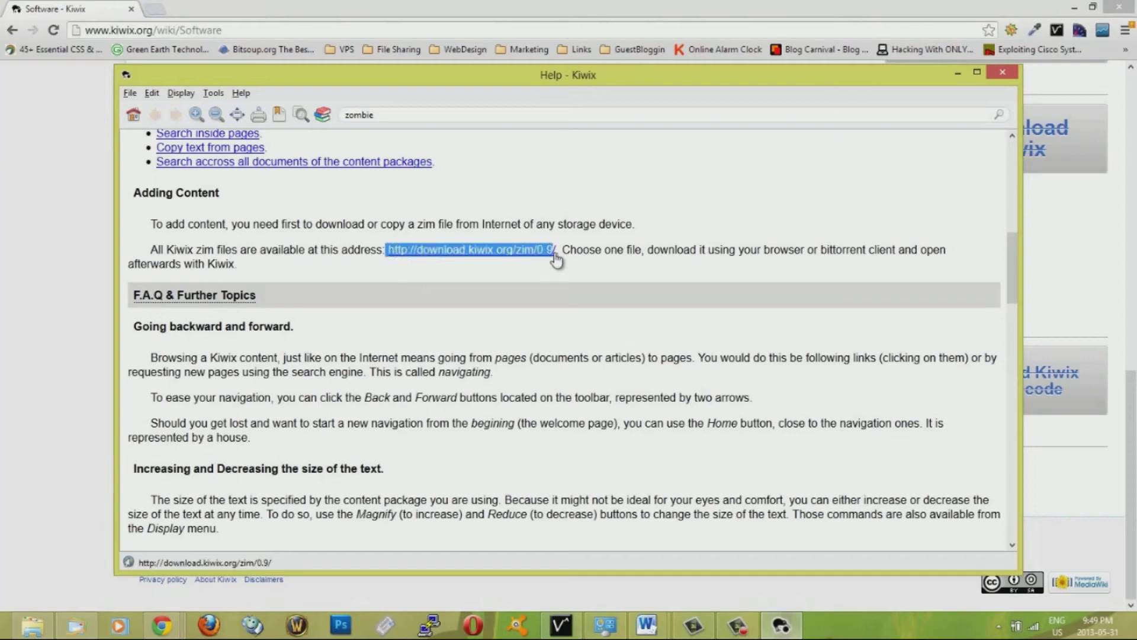
key(alt+Tab)
click(191, 35)
key(BackSpace)
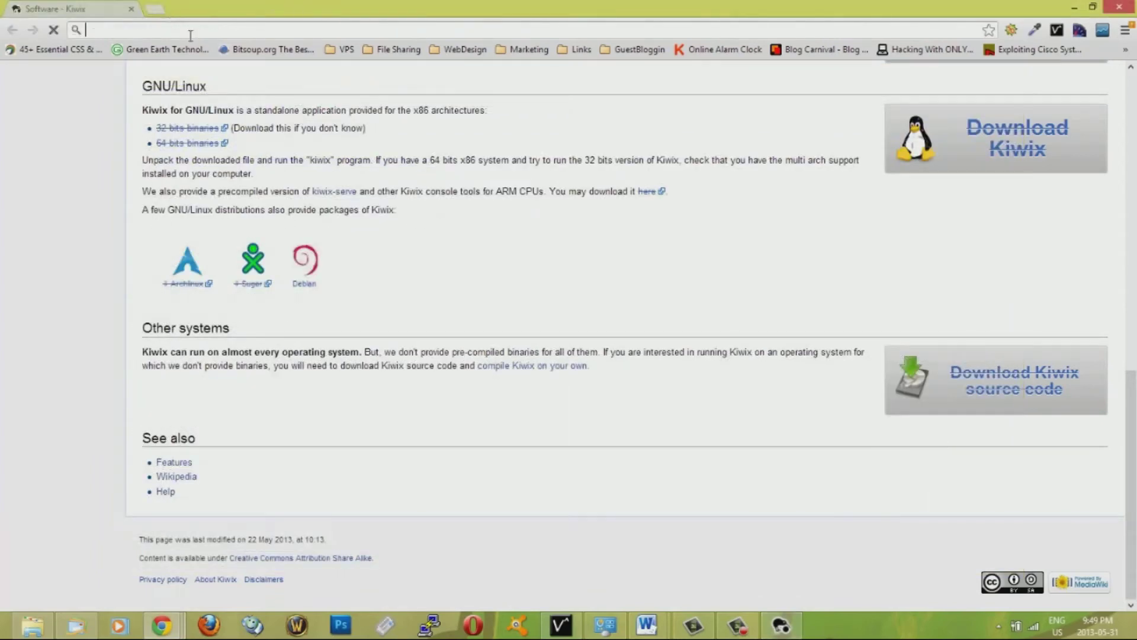
key(ctrl+t)
key(ctrl+v)
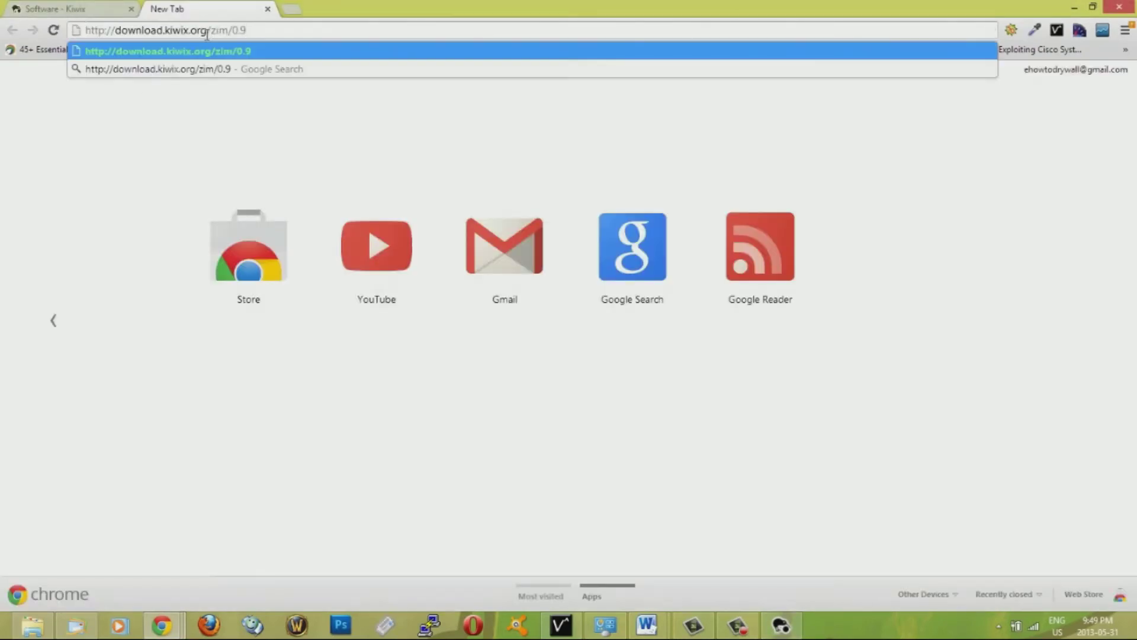
key(Return)
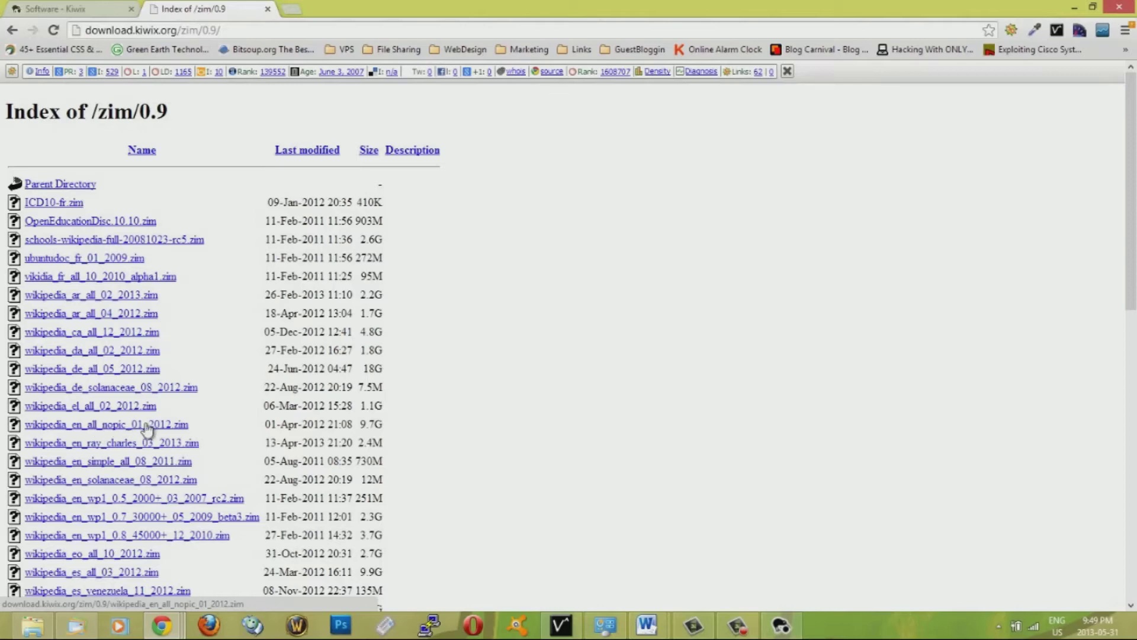
Download the 9.7G English no-pictures Wikipedia ZIM from the zim/0.9 index.
click(169, 427)
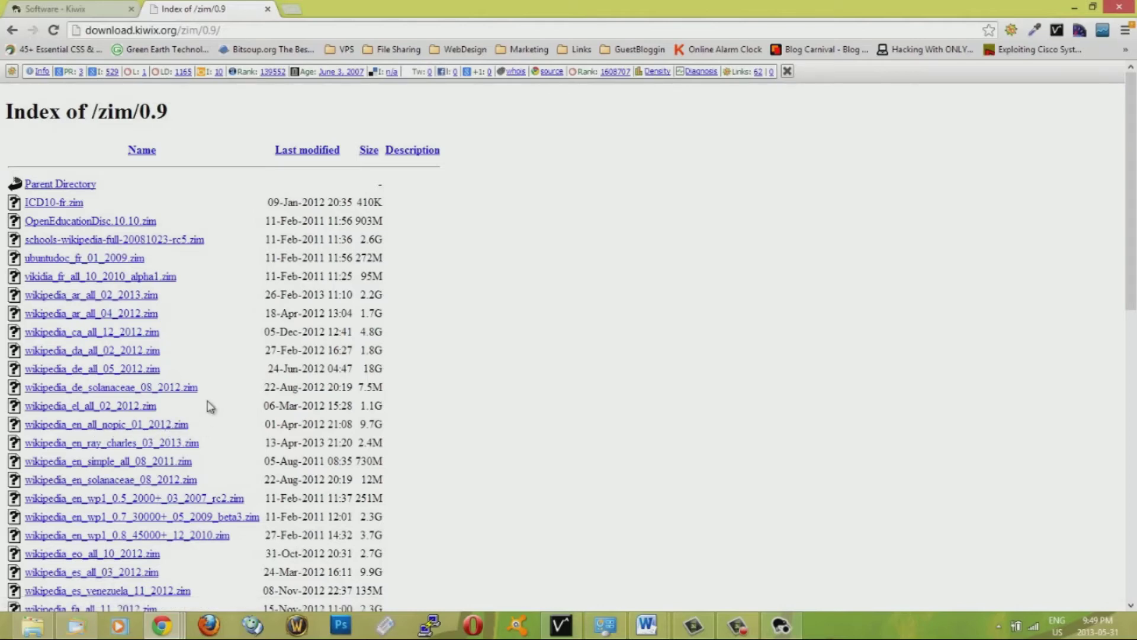
scroll(211, 401, down, 1)
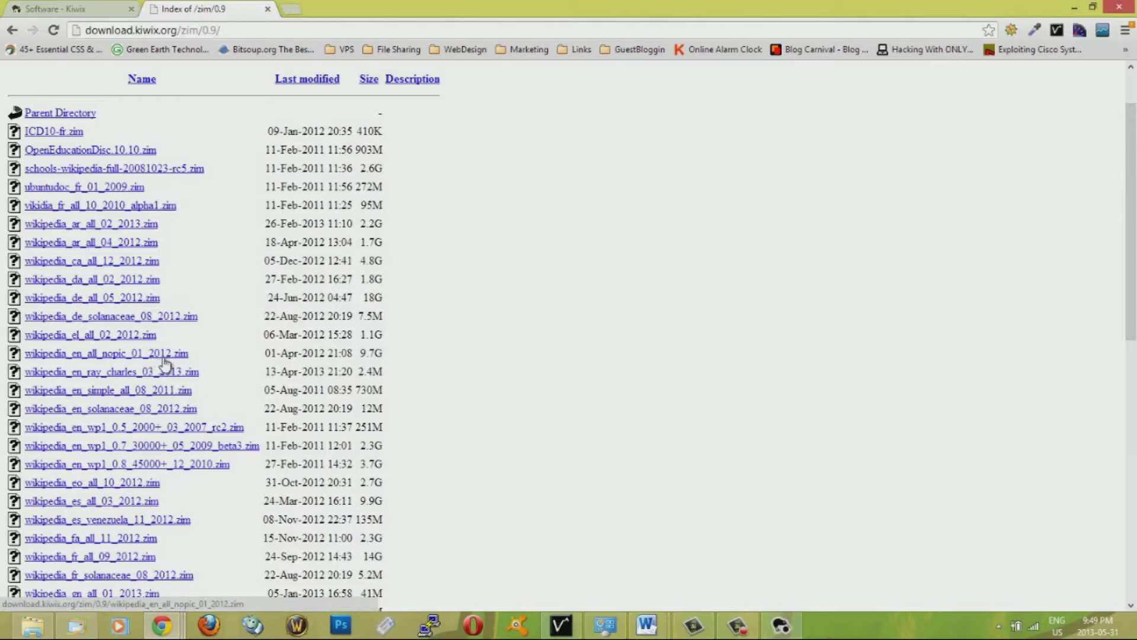
scroll(171, 360, down, 2)
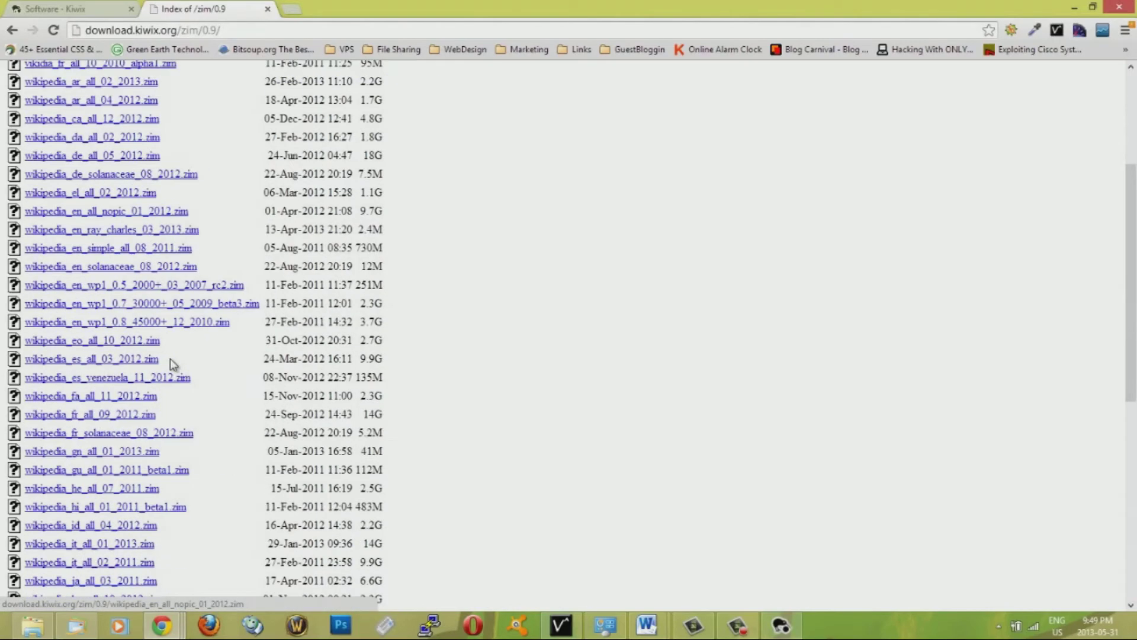
scroll(90, 293, down, 1)
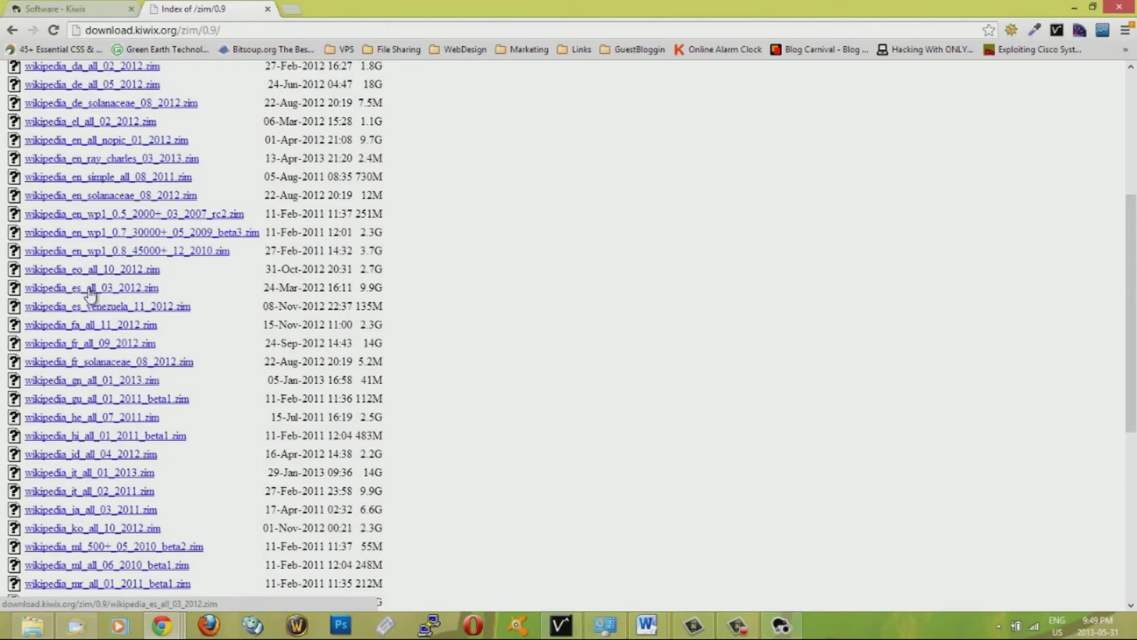
scroll(90, 292, up, 4)
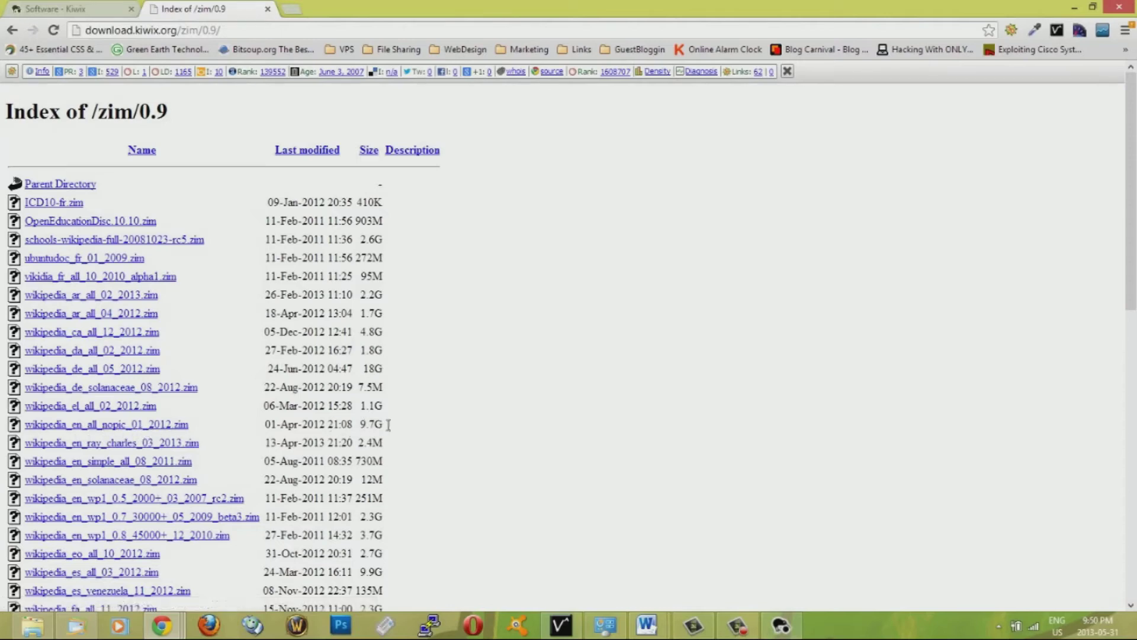
drag(388, 425, 368, 427)
click(151, 425)
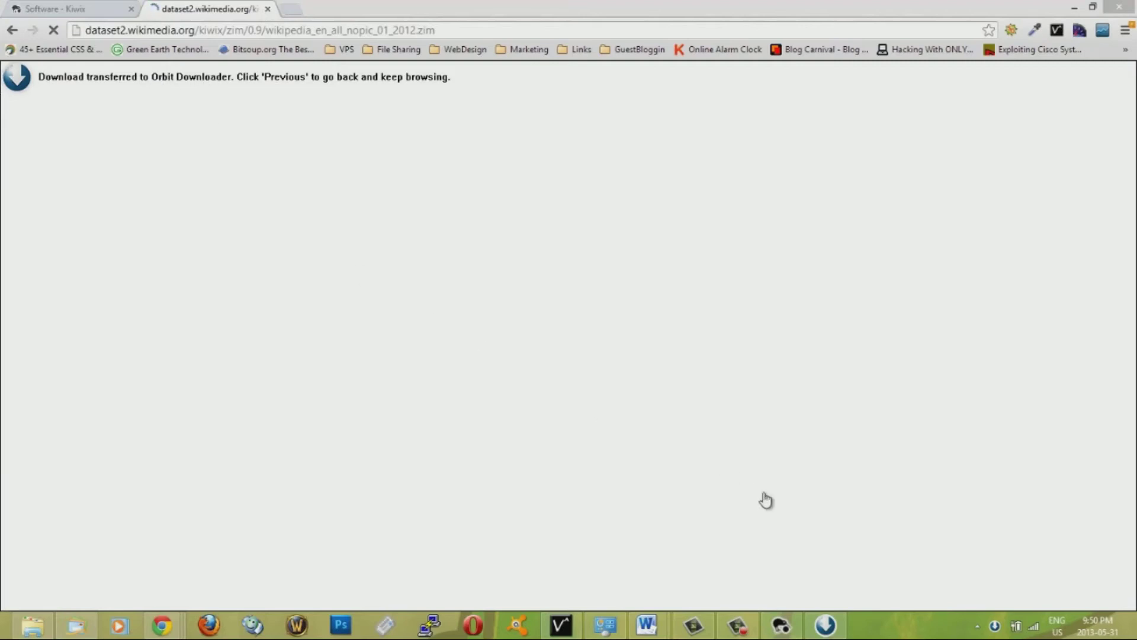
Confirm the wikipedia_en_all_nopic_01_2012.zim download and select it in the Orbit Downloader window.
click(826, 623)
click(632, 260)
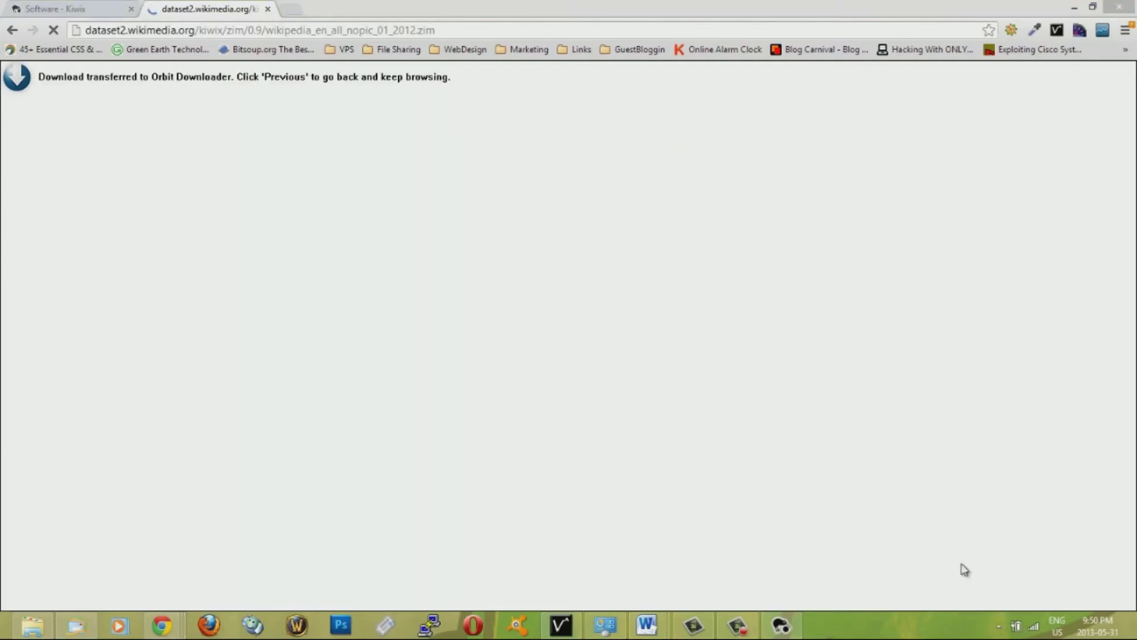
click(999, 626)
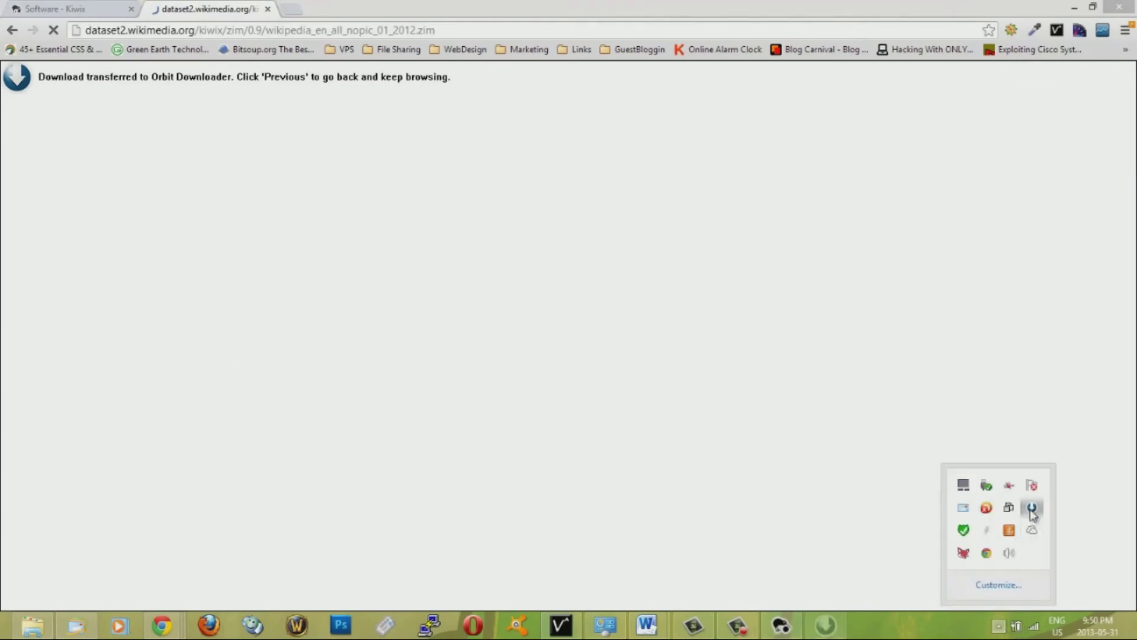
click(1031, 507)
drag(612, 105, 404, 90)
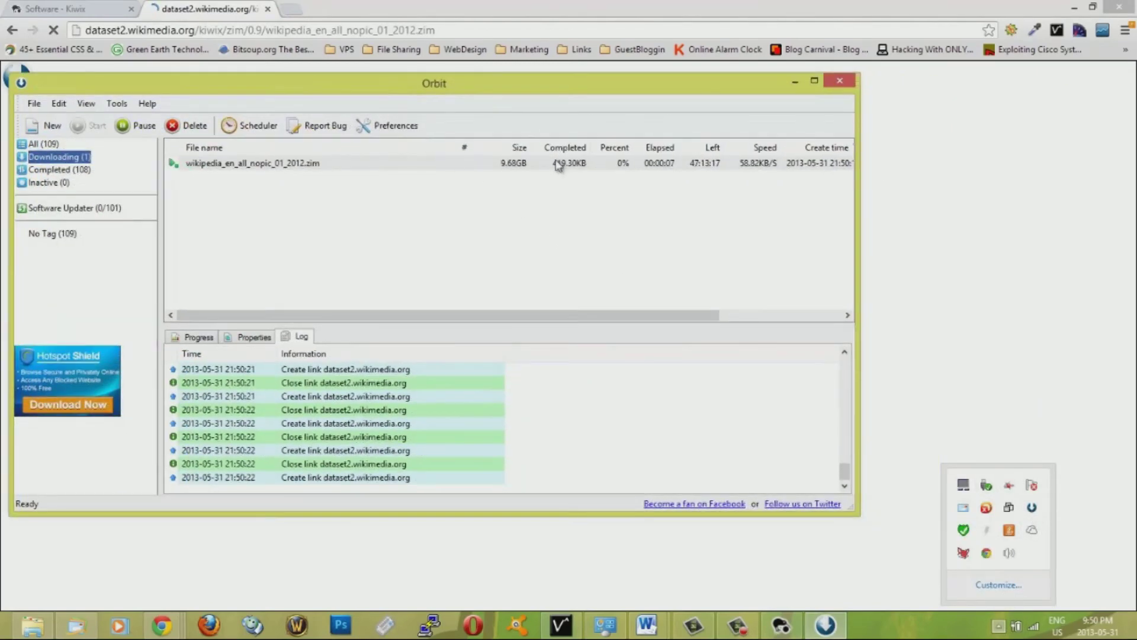
click(578, 169)
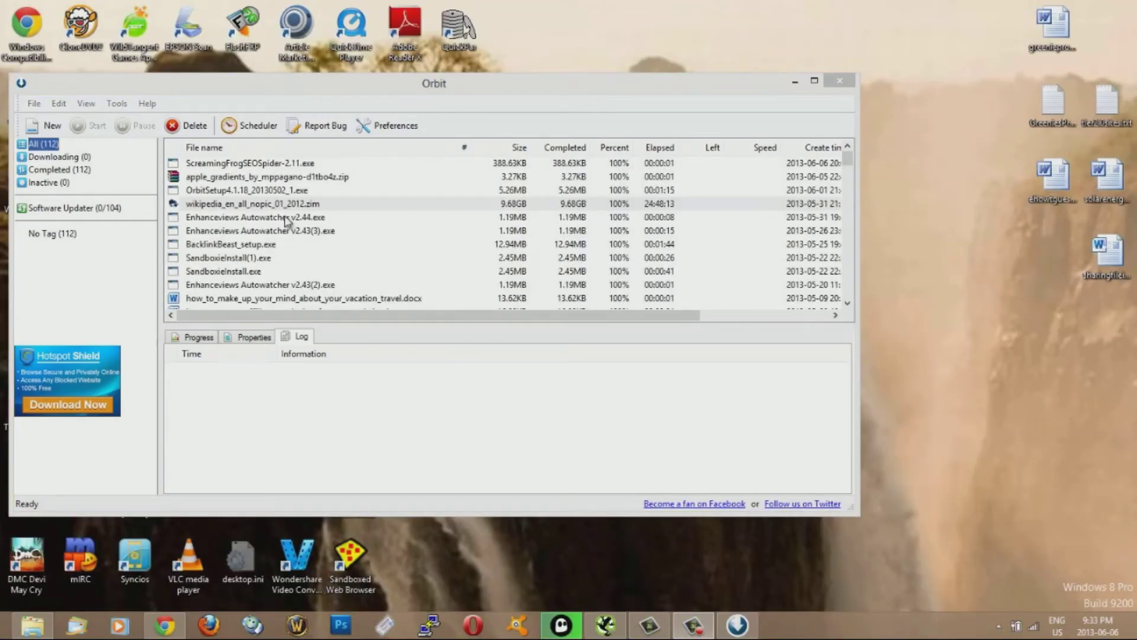
Open the finished wikipedia_en_all_nopic_01_2012.zim from Orbit so it loads in Kiwix.
click(307, 204)
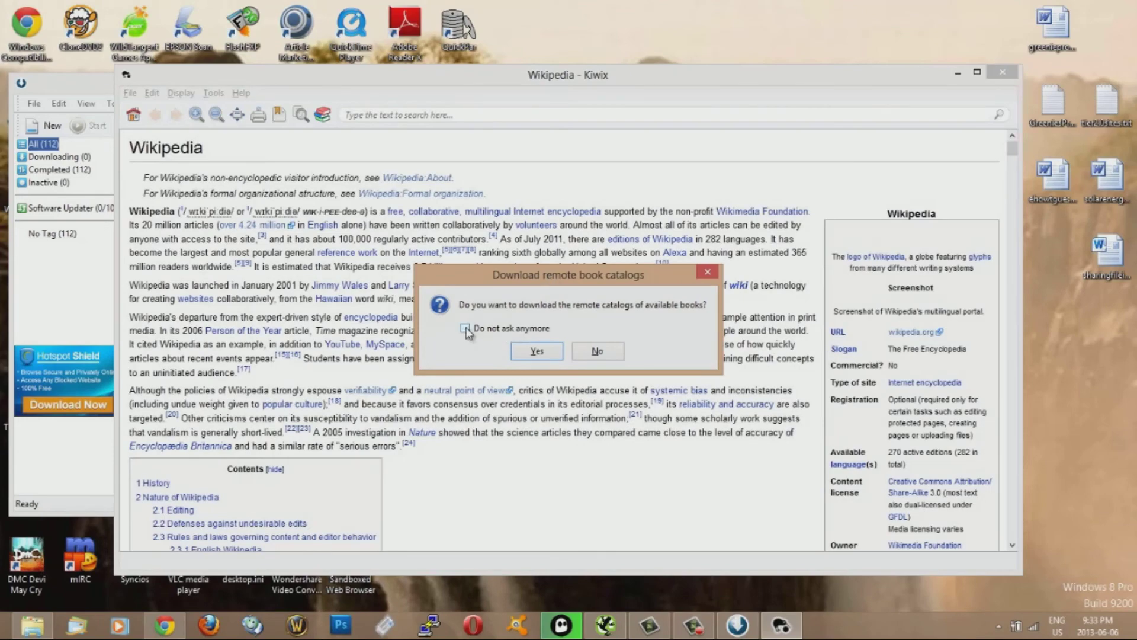
Decline the catalog prompt, look over the Wikipedia main page, and focus the search bar.
click(597, 353)
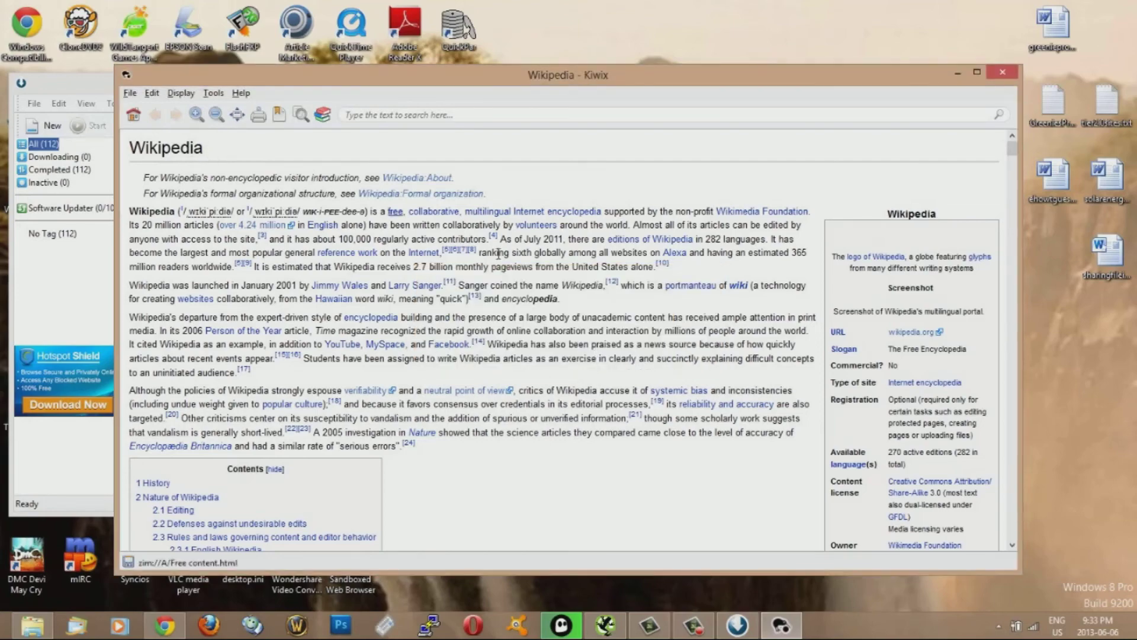
scroll(501, 257, down, 10)
scroll(501, 257, down, 5)
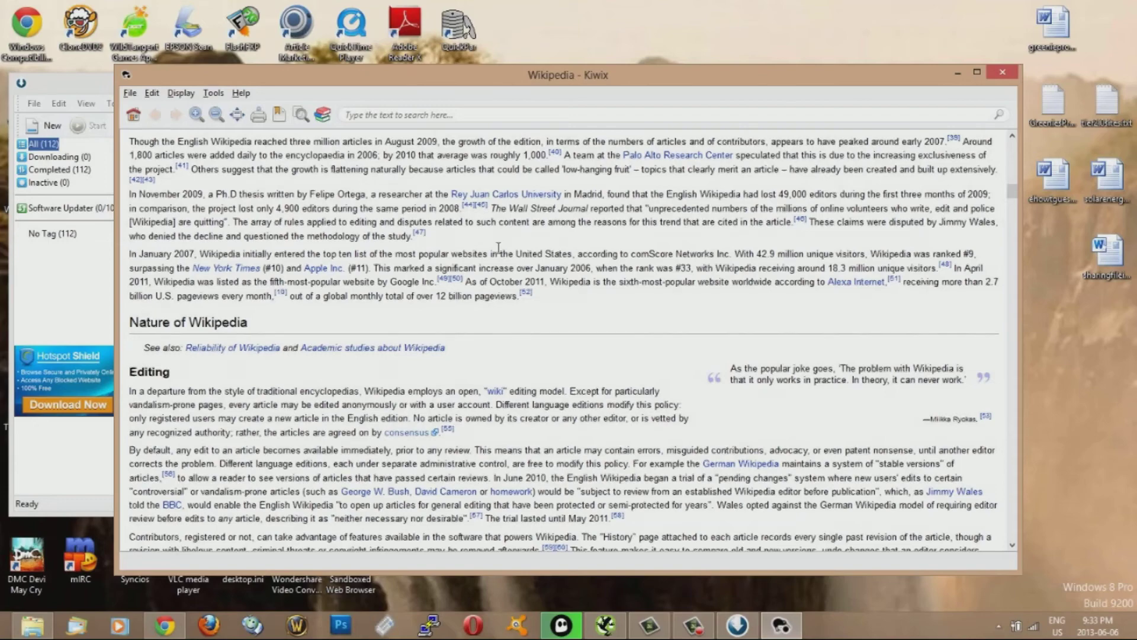
scroll(501, 256, up, 10)
scroll(501, 254, up, 5)
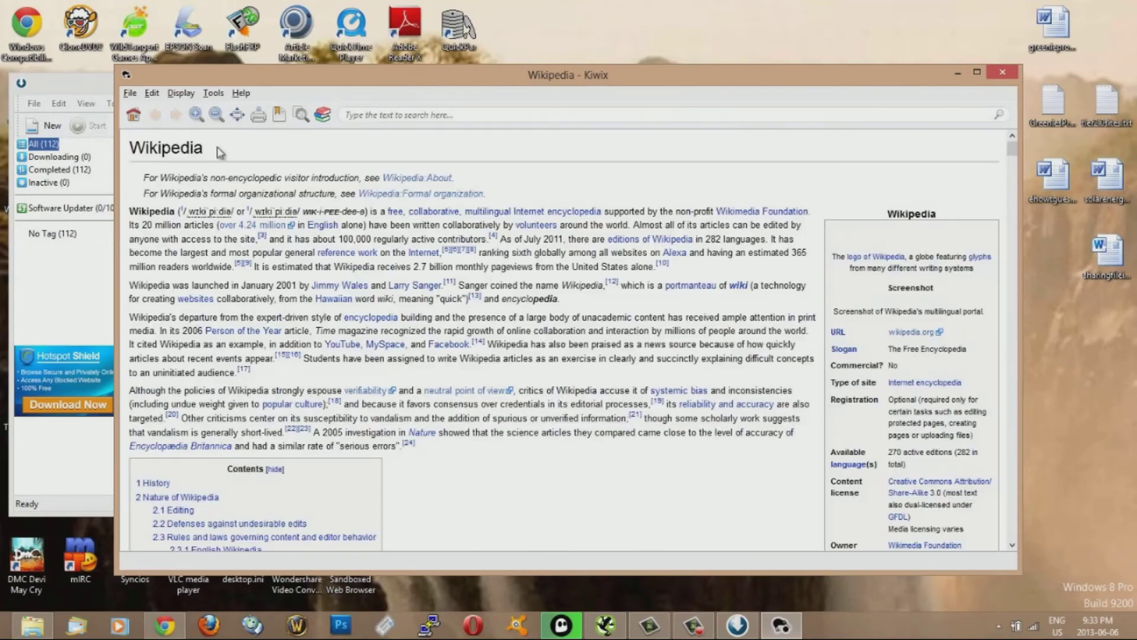
drag(205, 148, 131, 148)
click(379, 150)
click(487, 114)
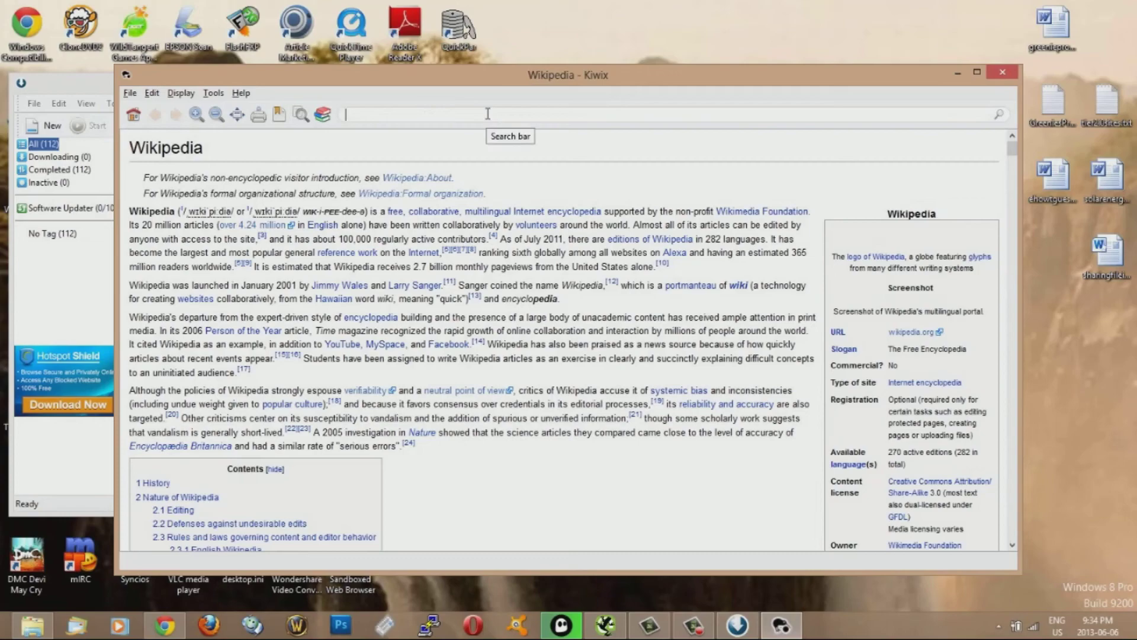
mouse_move(1011, 147)
mouse_down()
mouse_move(1036, 503)
mouse_move(829, 267)
mouse_move(619, 119)
mouse_up()
Search 'zombie' to open the offline Zombie article and highlight its heading and intro.
text(ombie)
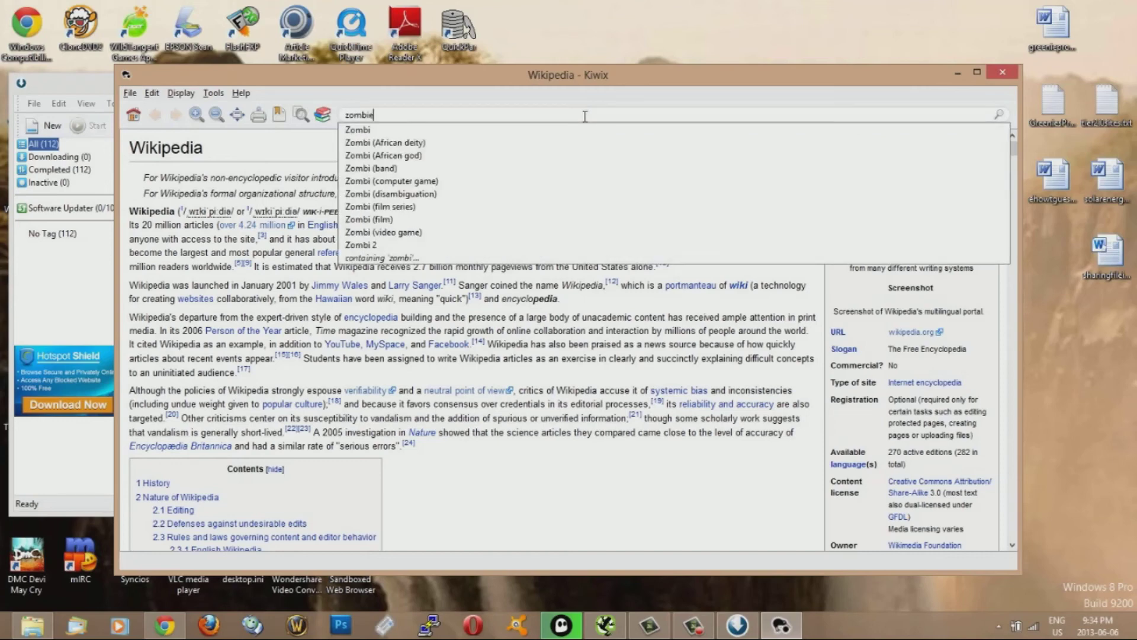
key(Return)
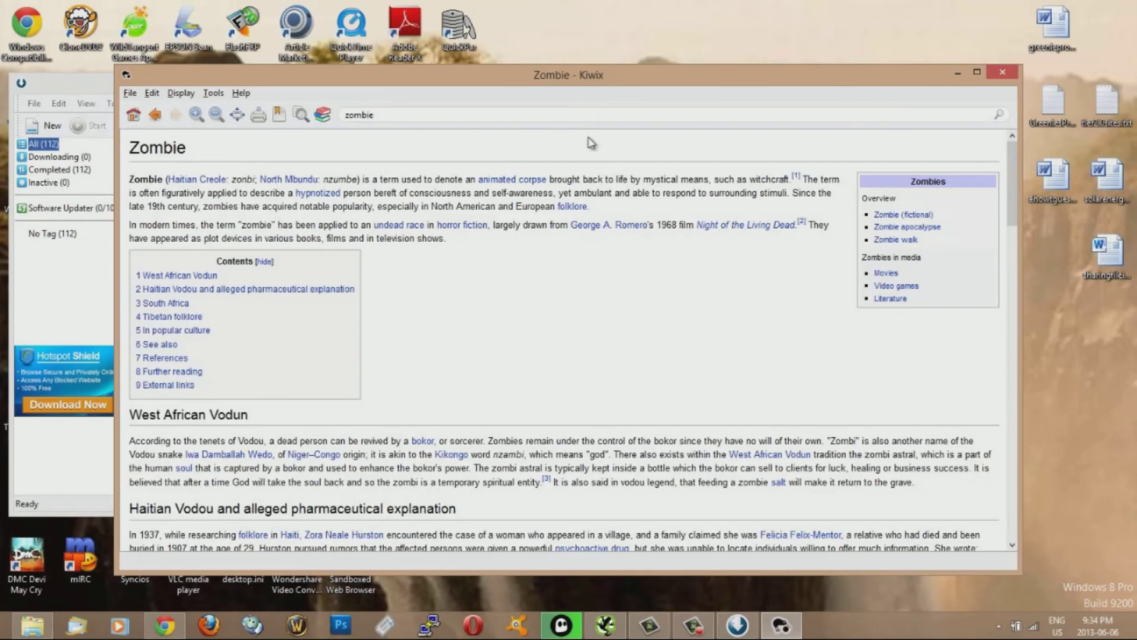
drag(198, 151, 131, 151)
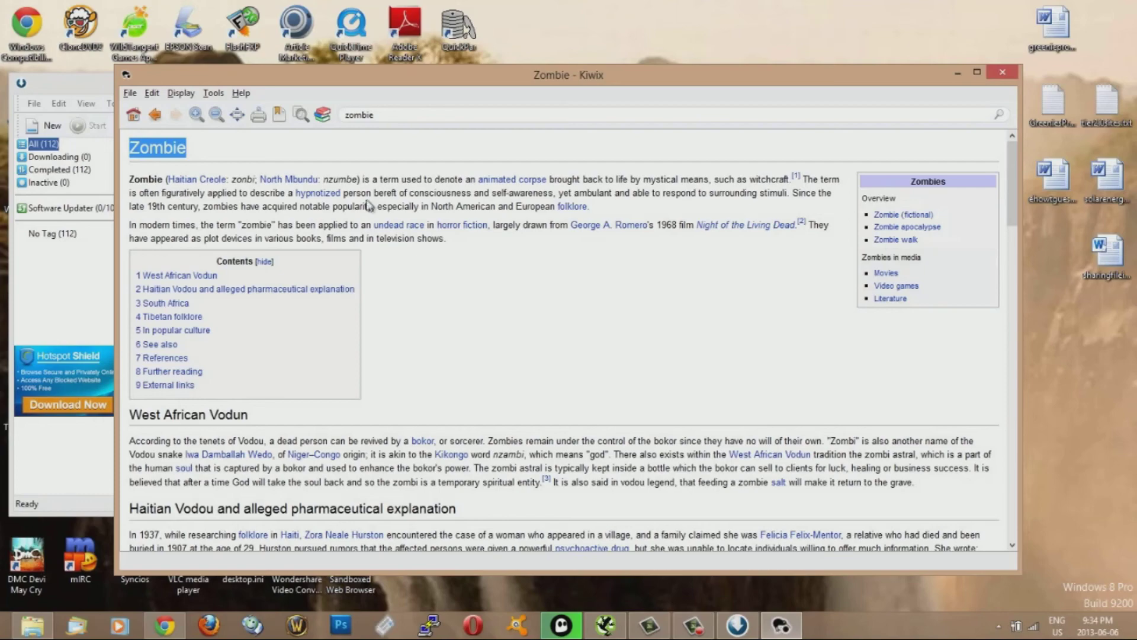
scroll(498, 264, down, 15)
scroll(498, 263, up, 12)
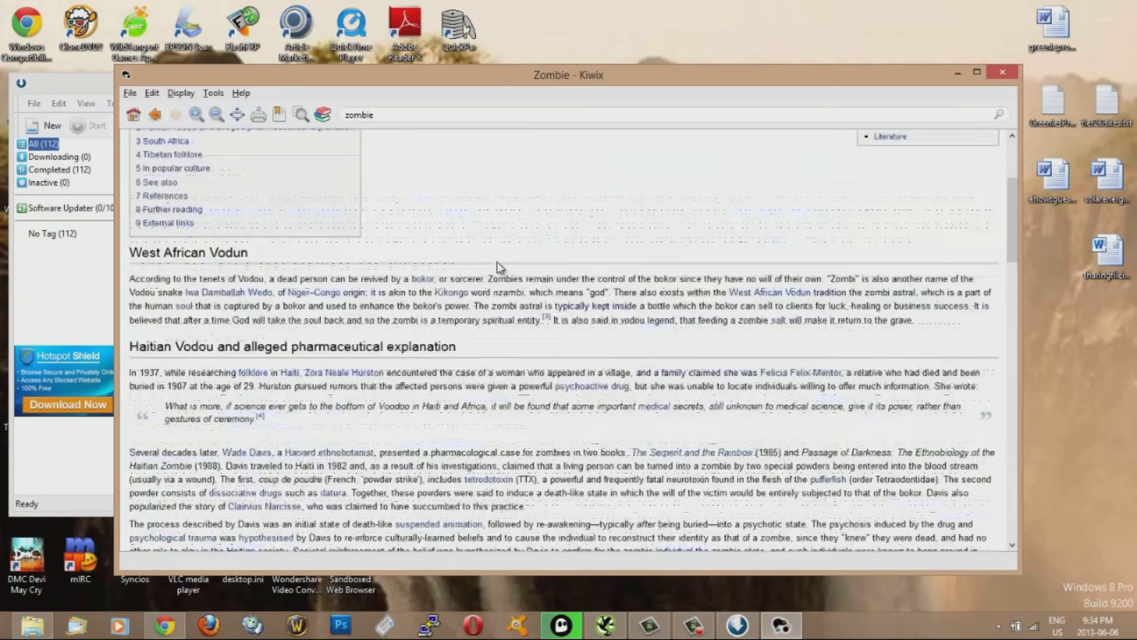
scroll(497, 263, up, 3)
click(717, 174)
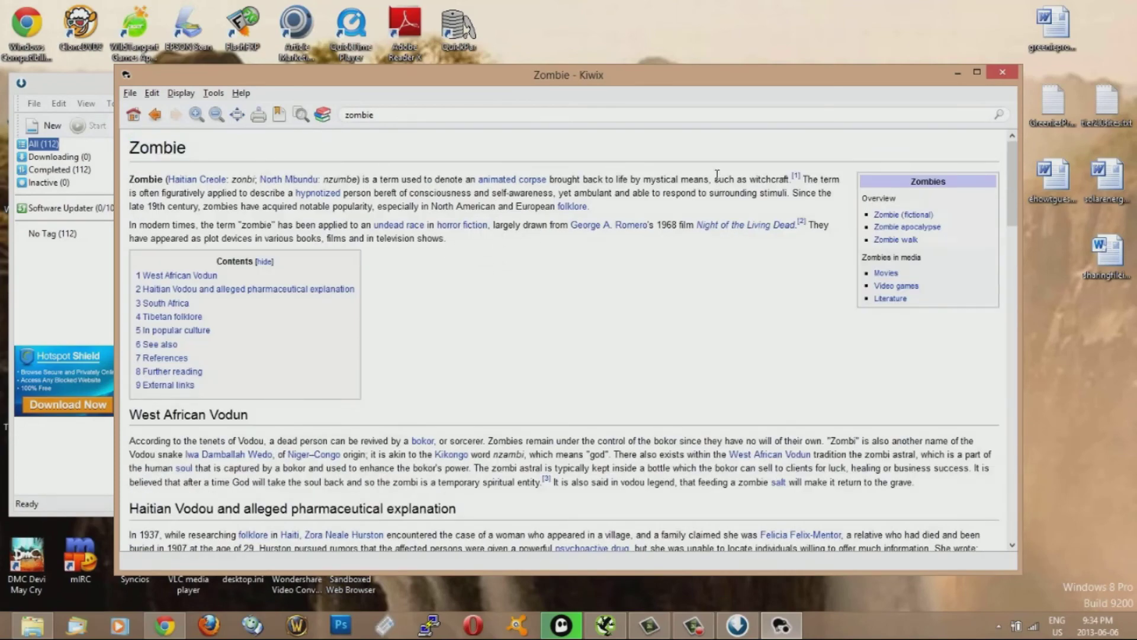
drag(792, 178, 111, 181)
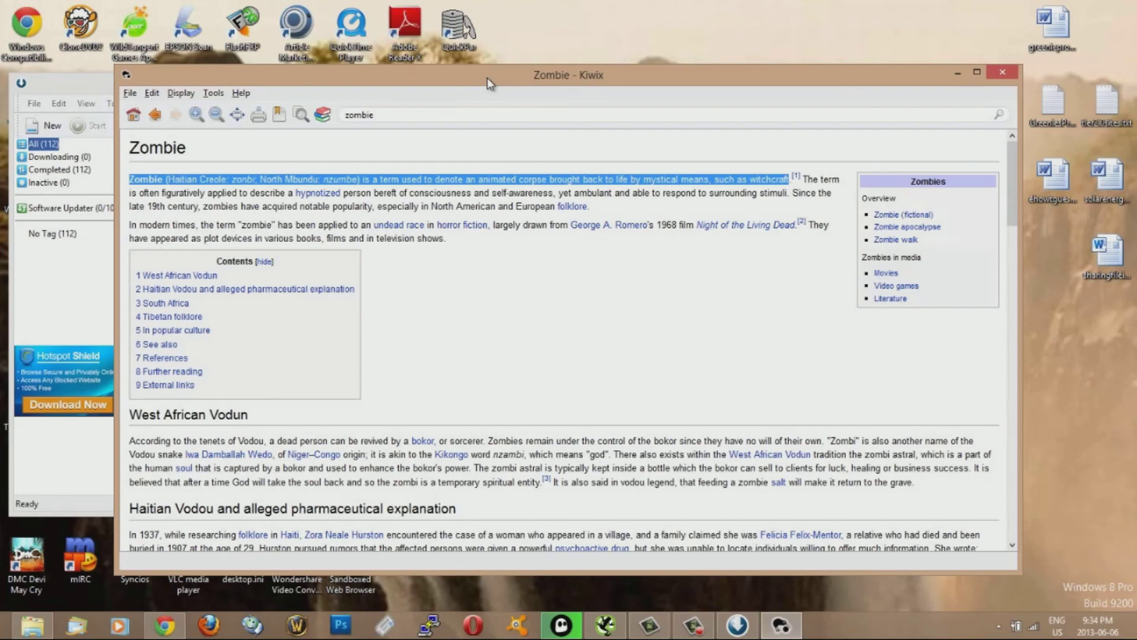
Look at the File menu without choosing anything and move the Kiwix window up-right.
click(396, 118)
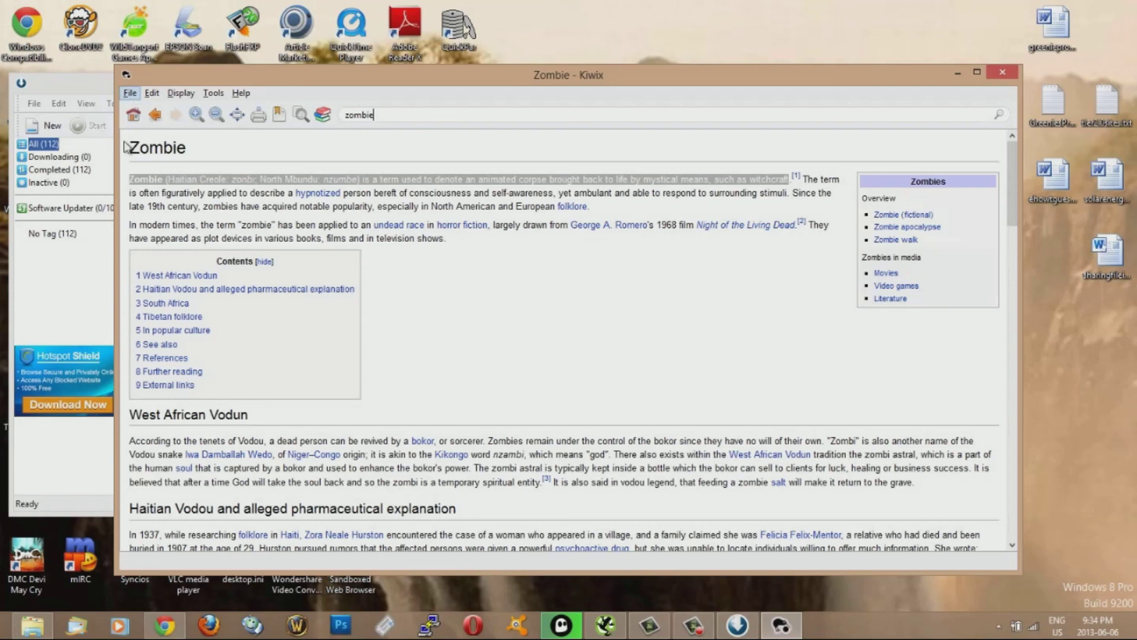
click(129, 94)
click(130, 95)
drag(794, 84, 817, 56)
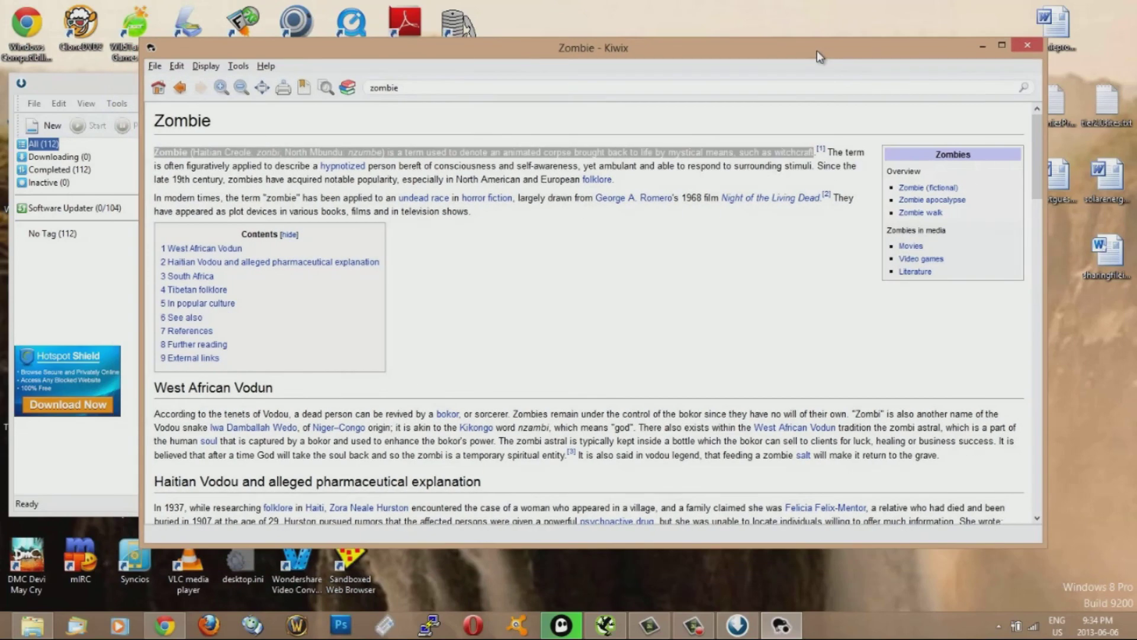